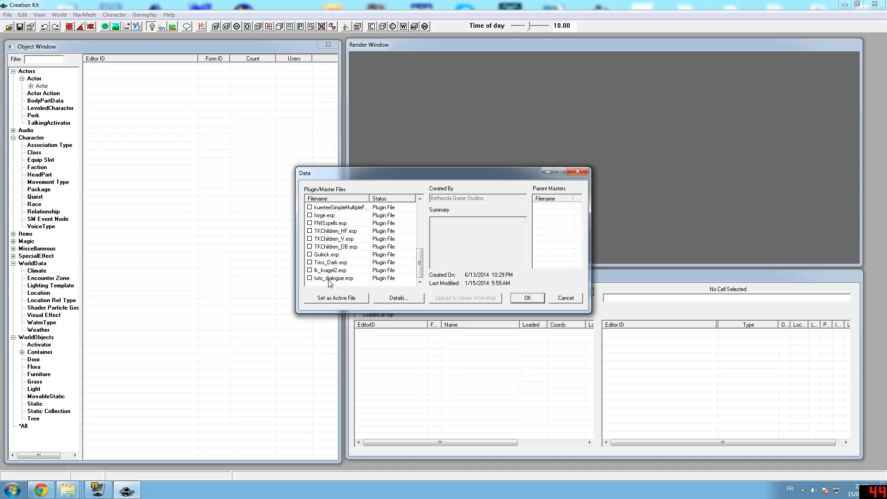
Load the Skyrim.esm master file and suppress all the loading warnings.
drag(421, 271, 420, 216)
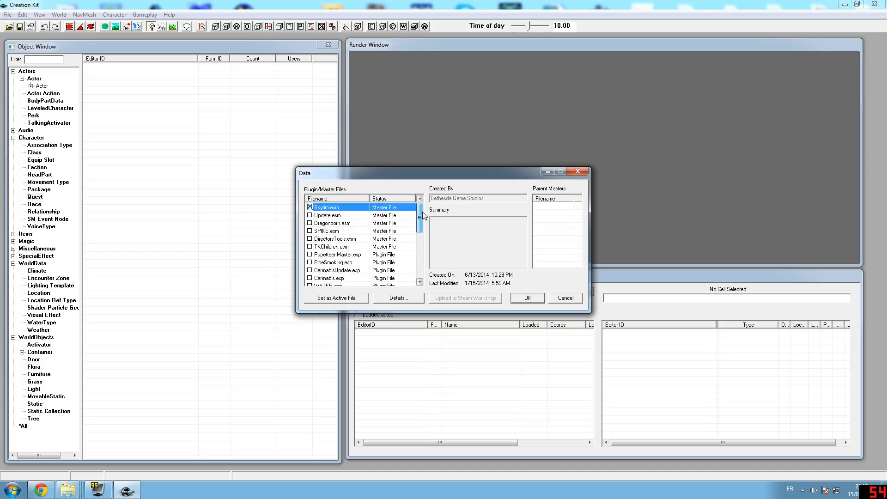
click(528, 298)
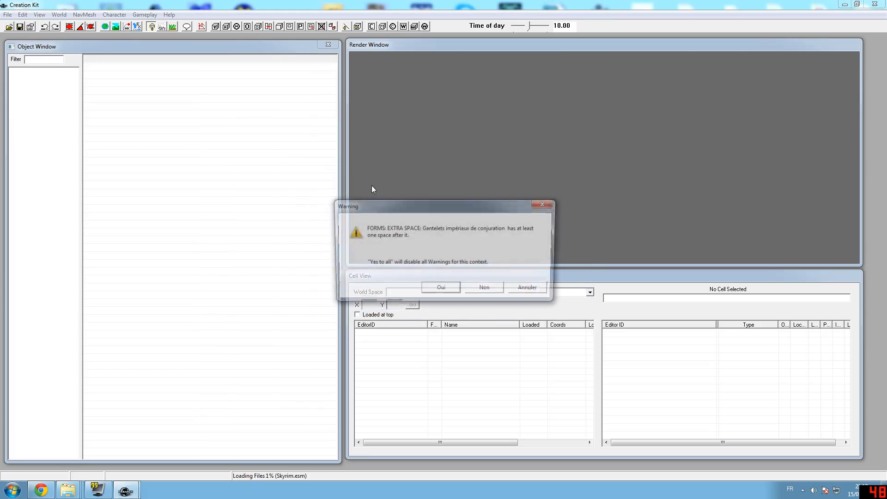
drag(456, 209, 413, 152)
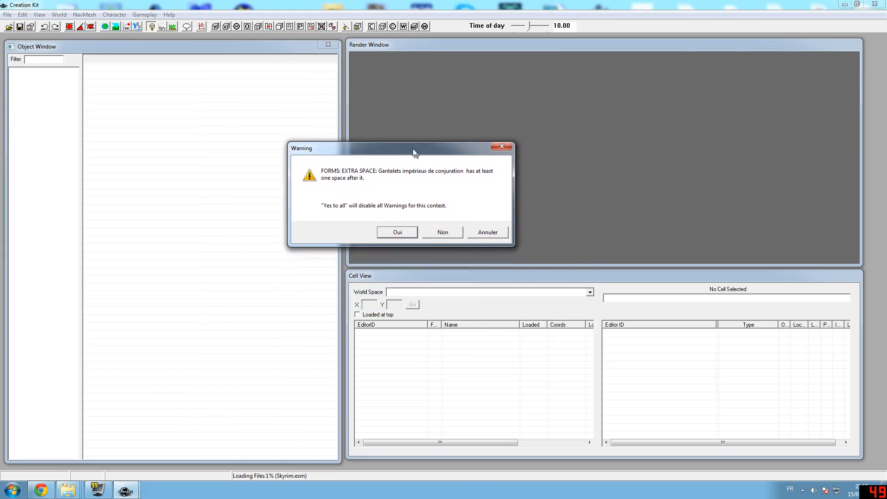
click(480, 231)
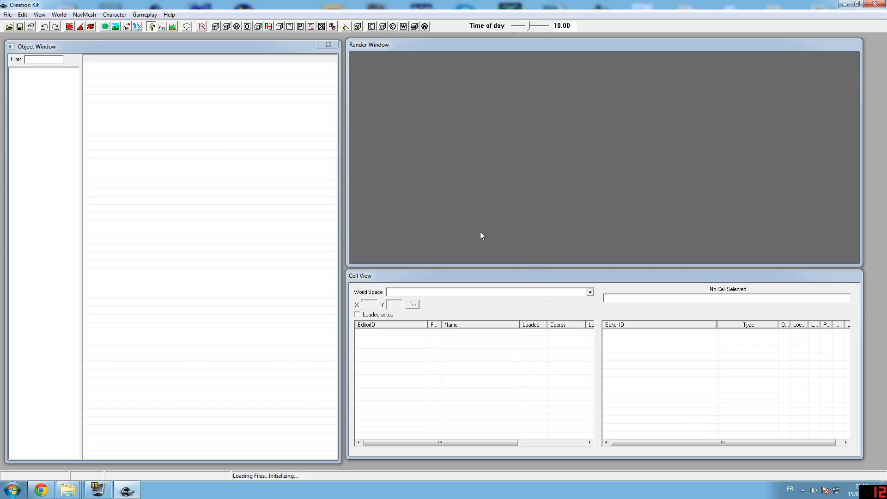
click(497, 288)
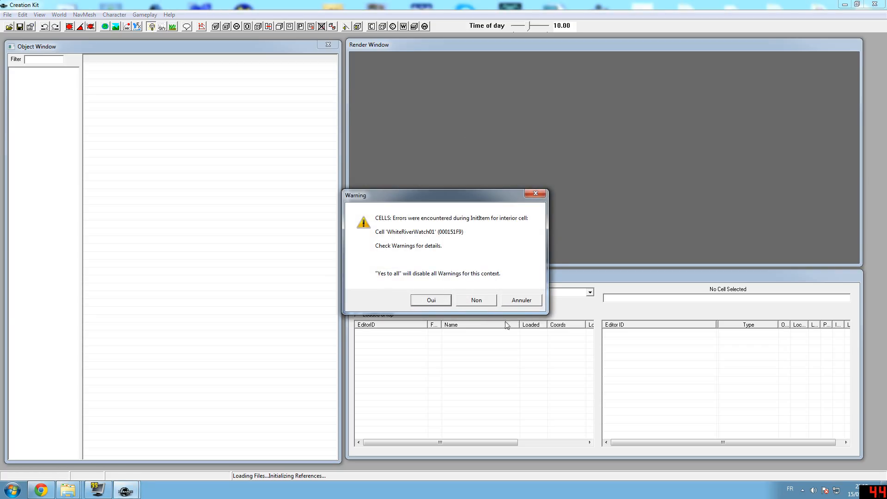
click(521, 299)
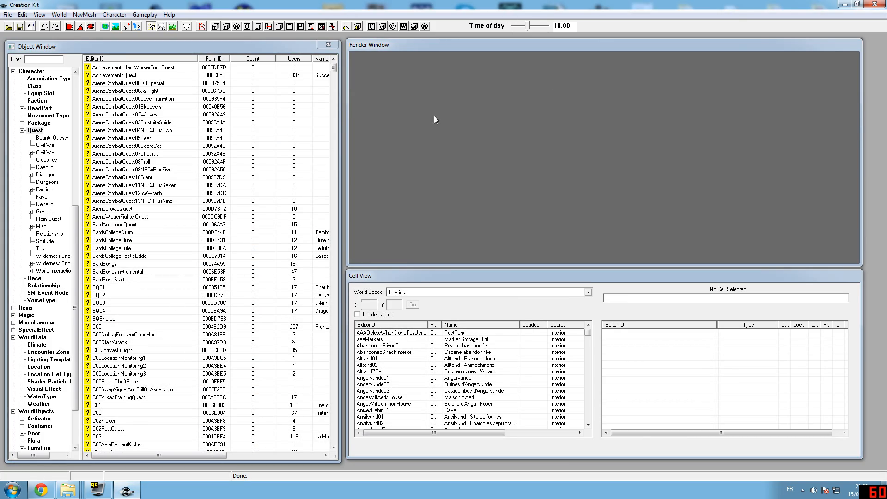
click(214, 48)
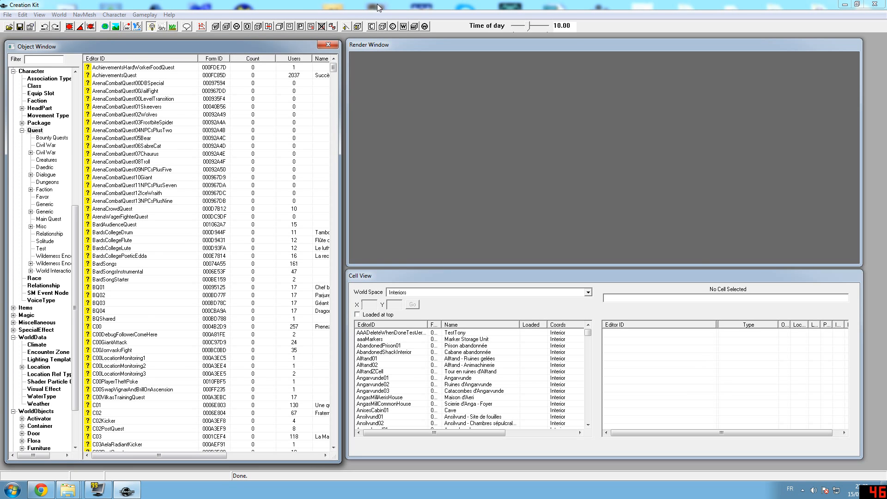
click(127, 490)
click(127, 490)
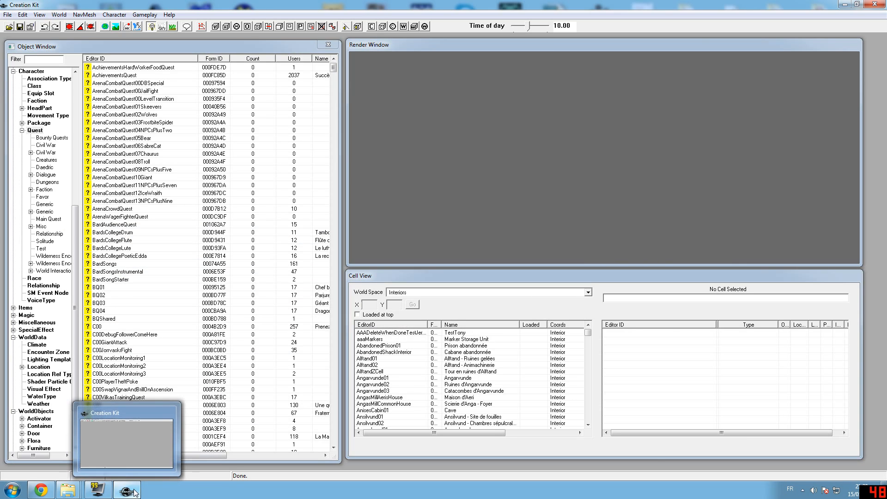
drag(144, 46, 144, 44)
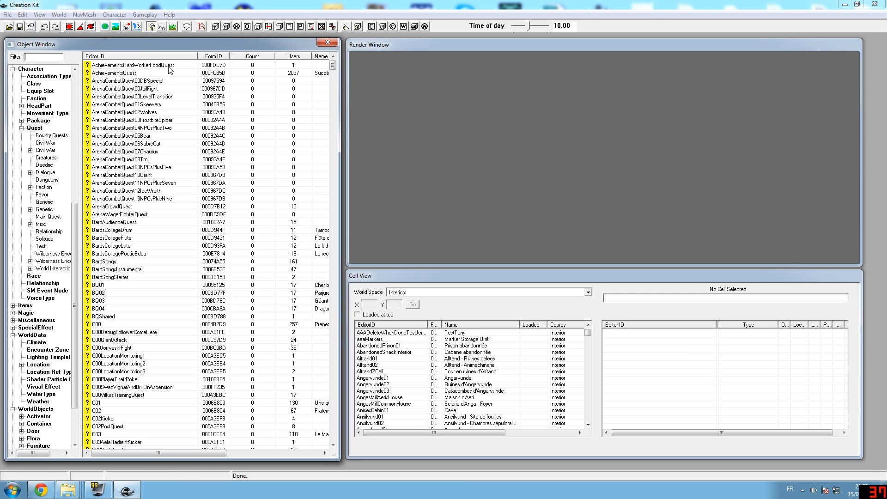
Browse the object category tree and view the VoiceType and Quest lists.
drag(77, 226, 91, 86)
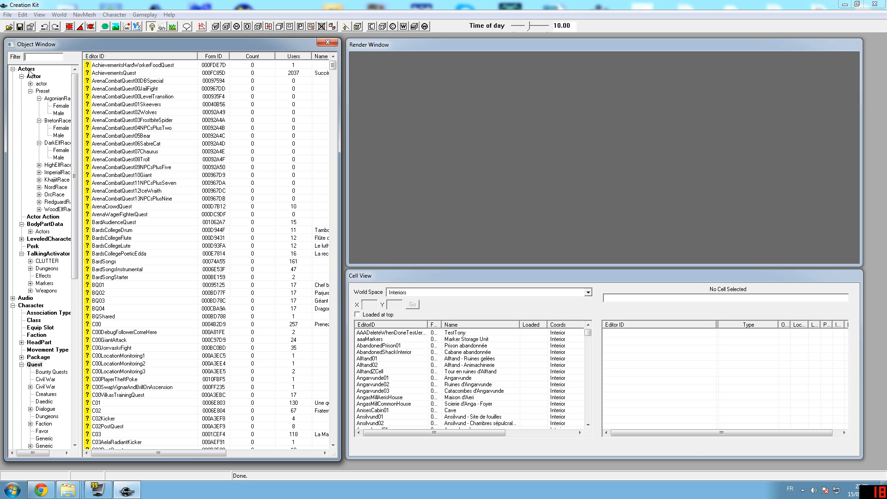
drag(75, 90, 74, 231)
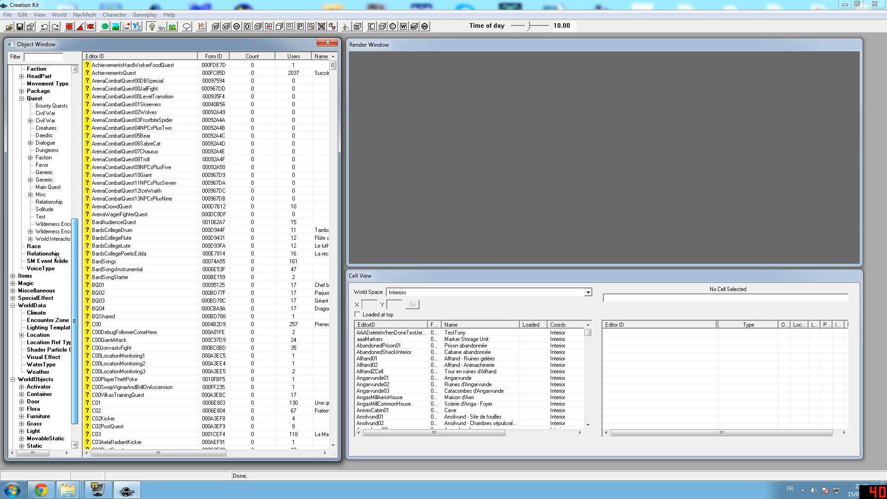
click(41, 268)
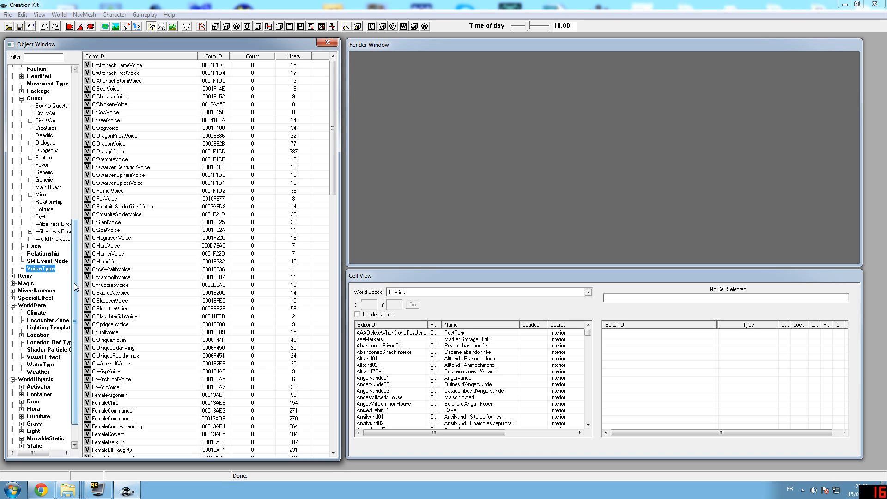
drag(76, 286, 76, 141)
scroll(42, 259, down, 3)
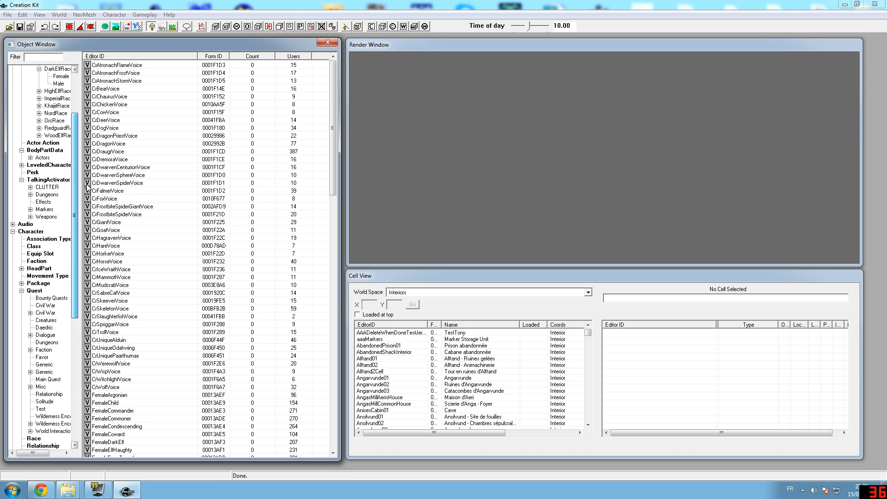
click(35, 290)
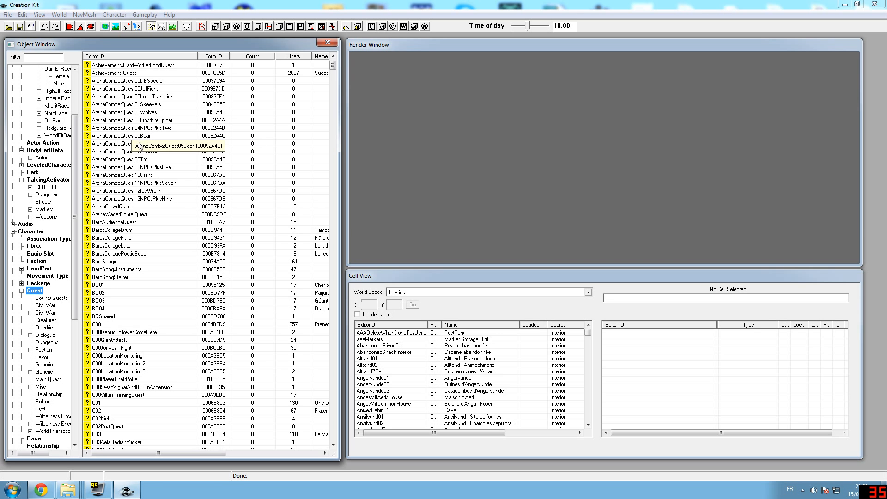
scroll(76, 177, up, 4)
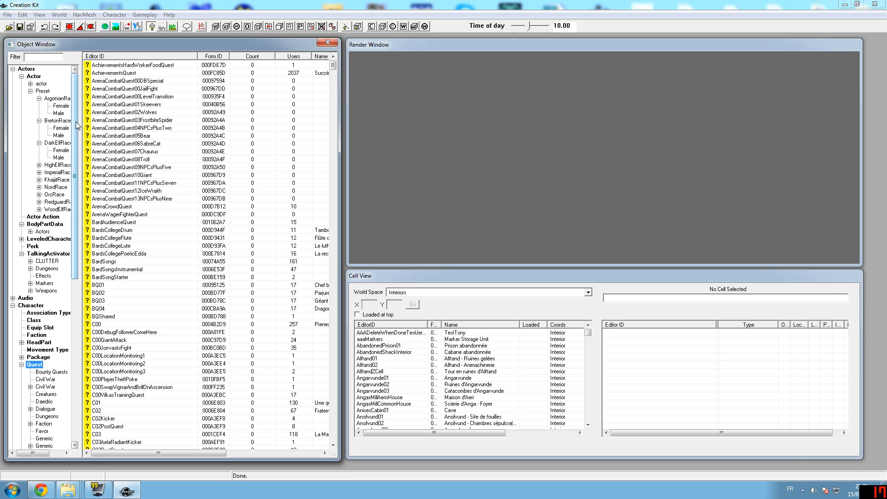
scroll(77, 125, down, 13)
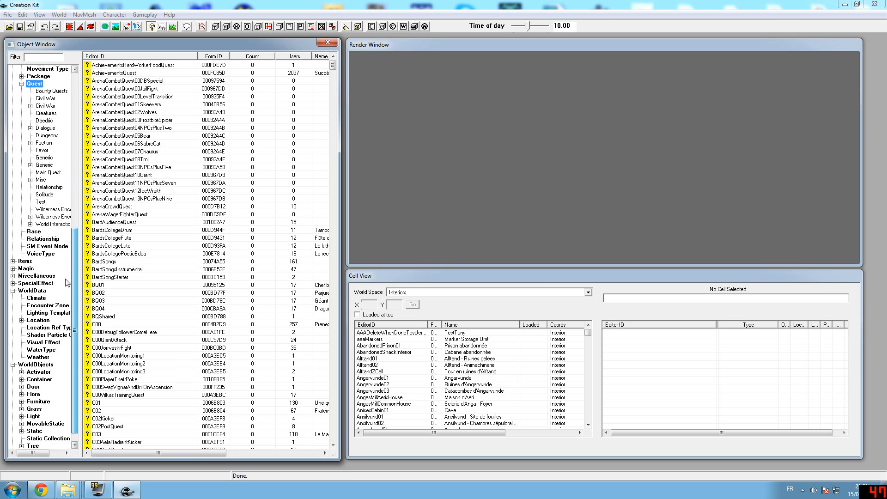
Create a new entry in the VoiceType category.
click(48, 248)
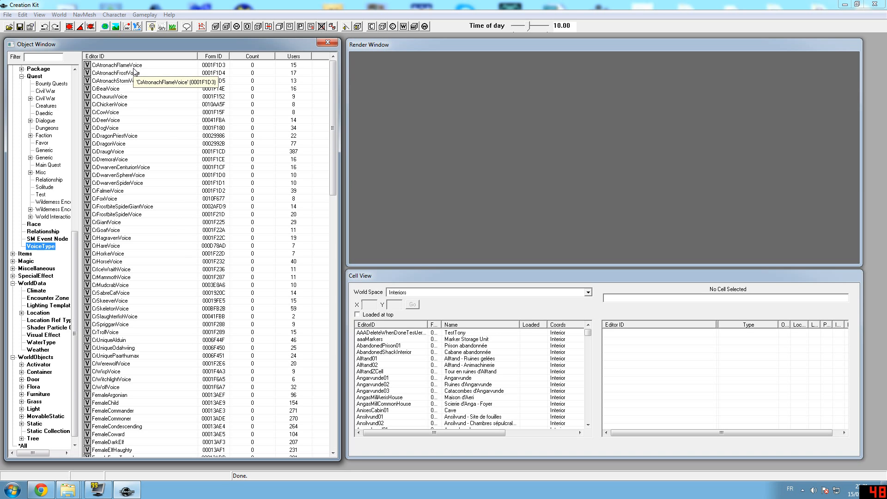
click(151, 66)
right_click(150, 66)
click(179, 67)
key(Escape)
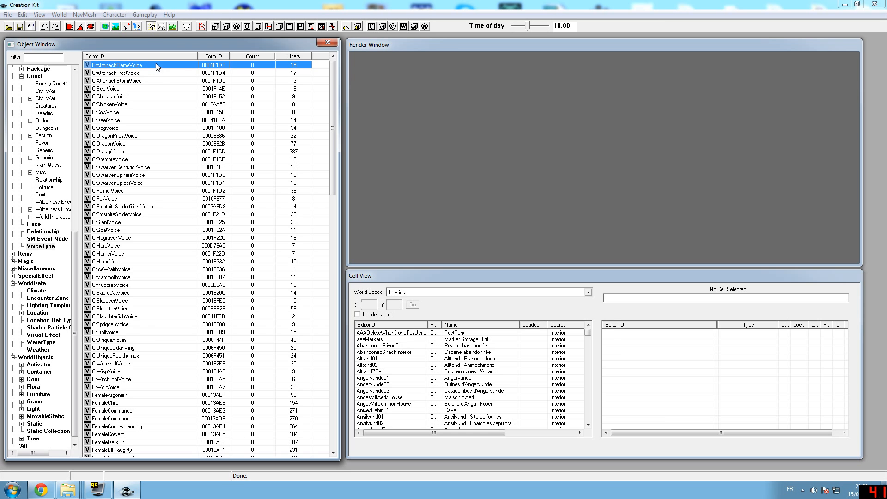
right_click(153, 67)
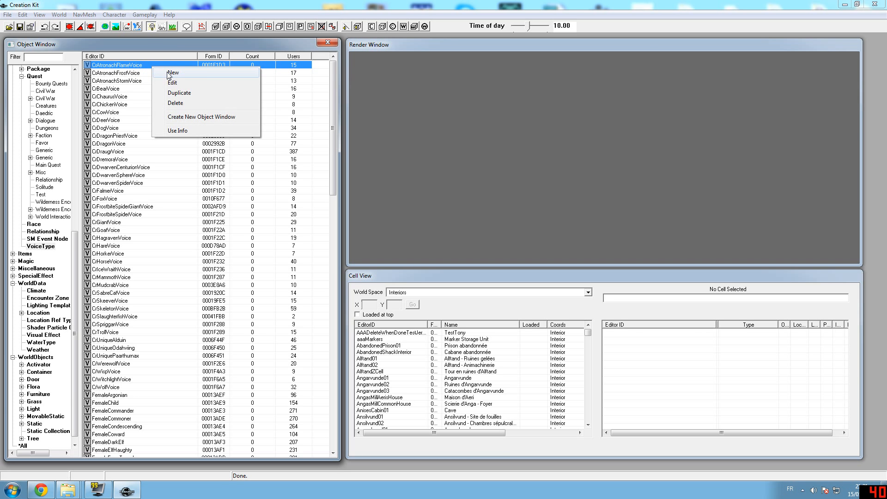
click(213, 72)
drag(44, 28, 185, 167)
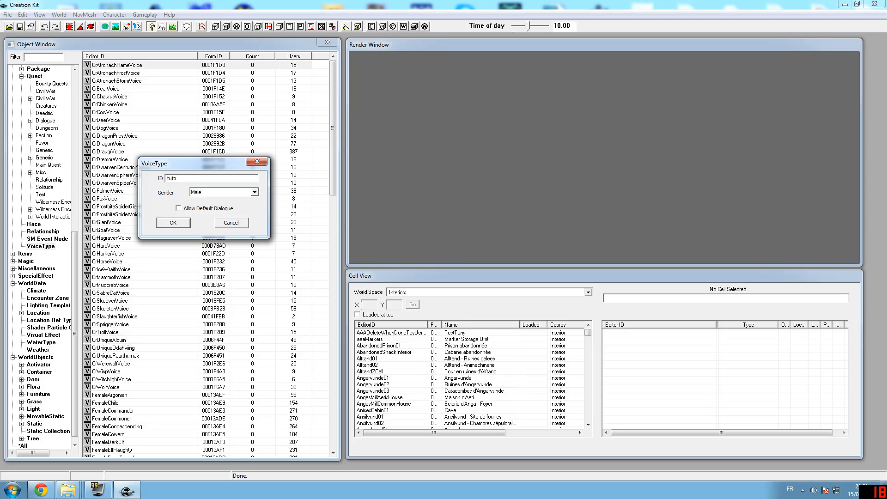
Give the new voice type the ID 00_tutoriel_voice, keep its gender as Male, and save it.
text(l_)
click(167, 178)
text(00_)
click(207, 179)
click(220, 194)
click(220, 194)
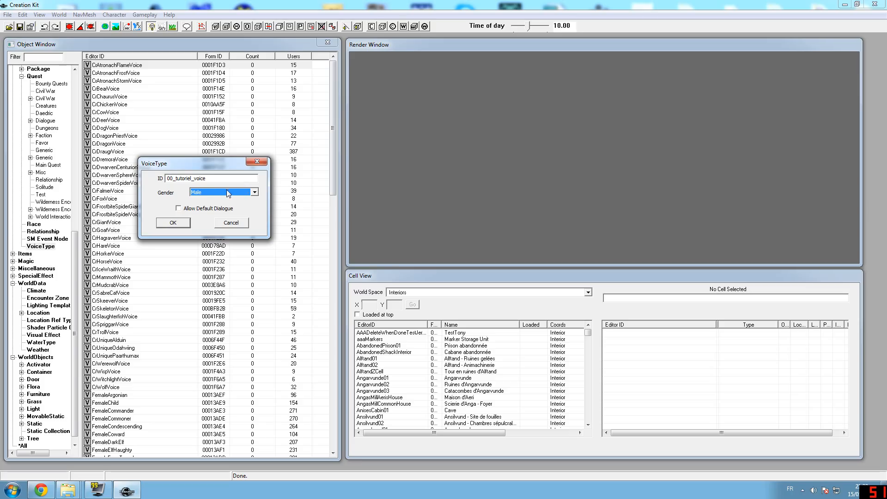
click(220, 194)
click(220, 192)
click(172, 223)
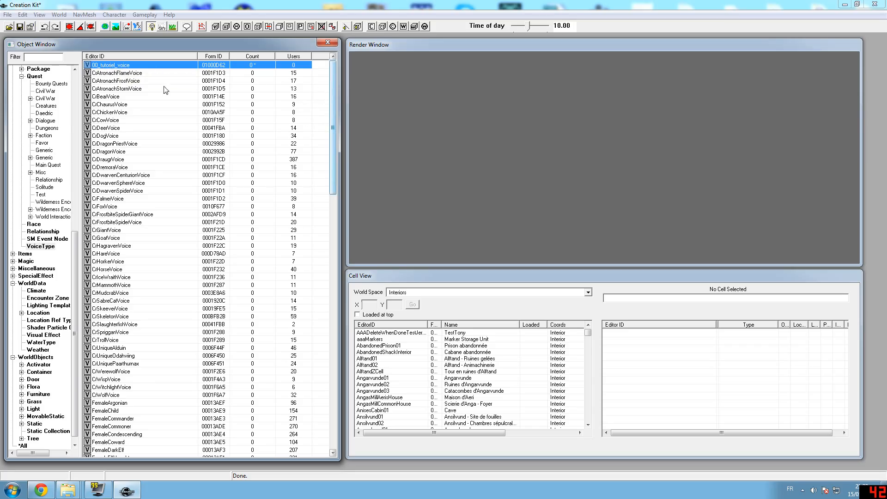
Open the male Imperial actor preset ImperialMalePreset06 for editing and show its full-body preview.
drag(75, 237, 90, 72)
click(33, 77)
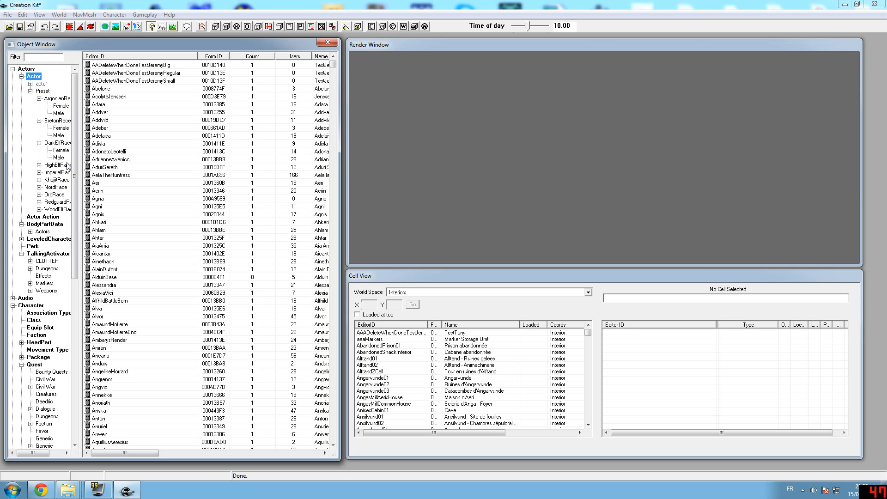
click(39, 173)
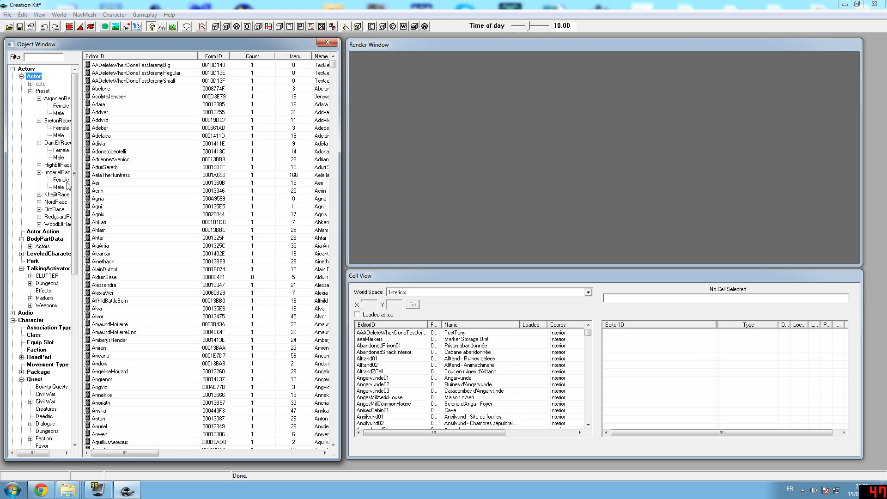
click(58, 187)
click(135, 110)
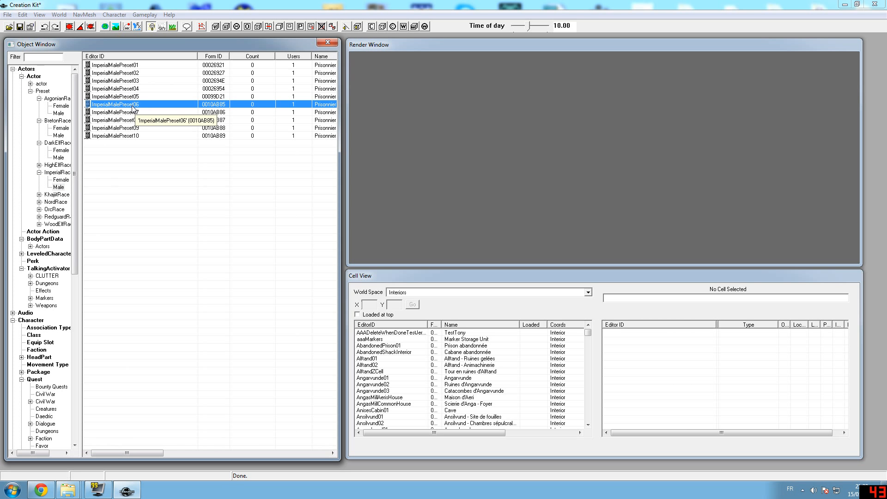
double_click(136, 107)
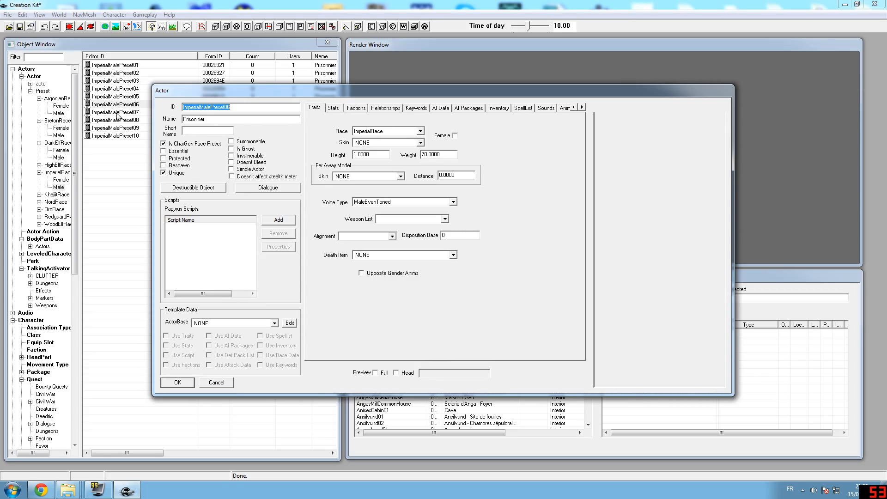
click(375, 373)
drag(674, 284, 770, 272)
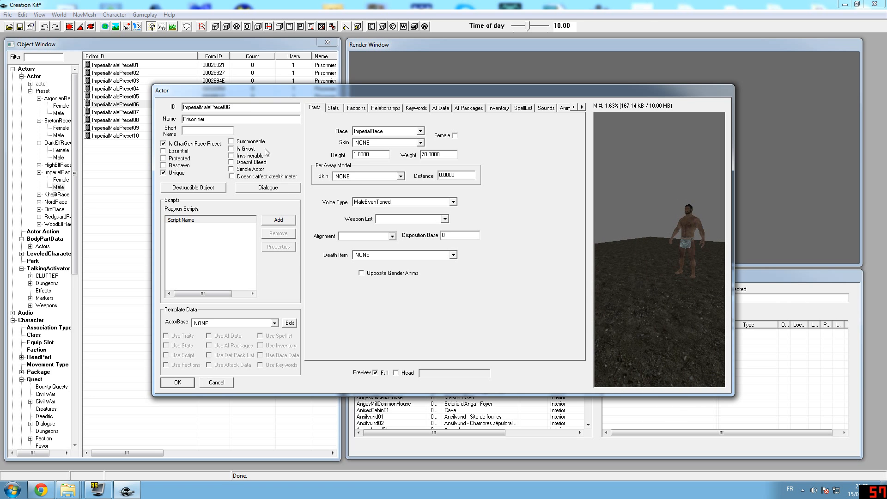
Set the actor's ID to 00_tutoriel_man and name to Tutoriel Man, and turn off Is CharGen Face Preset and Unique.
drag(237, 108, 22, 111)
text(00_tutoriel_man)
key(Tab)
text(Tutoriel Man)
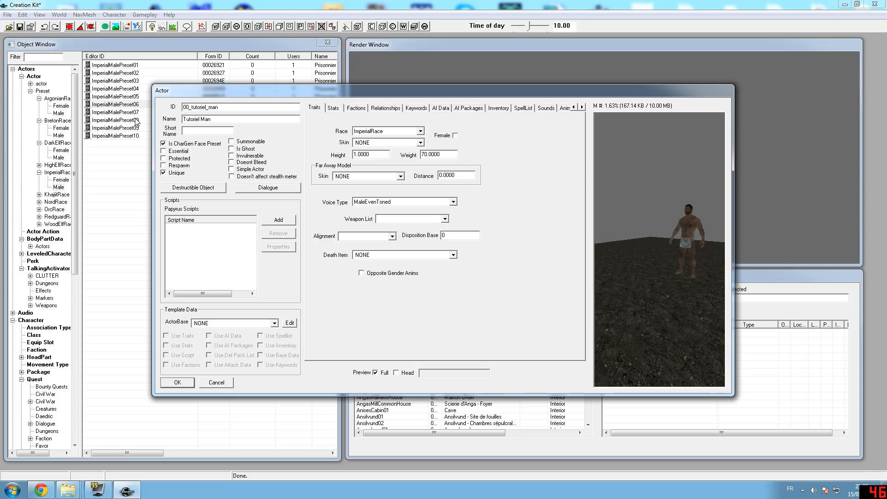
click(163, 143)
click(163, 173)
Set the actor's voice type to 00_tutoriel_voice.
click(392, 203)
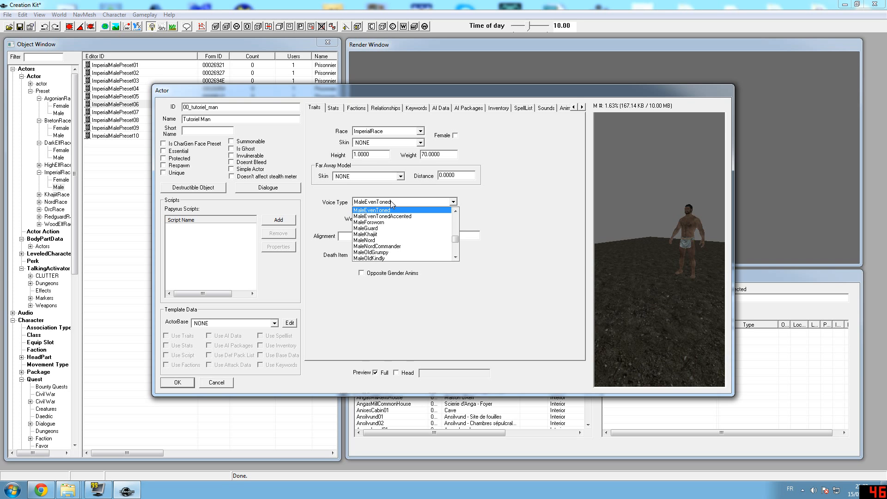
click(403, 202)
click(456, 203)
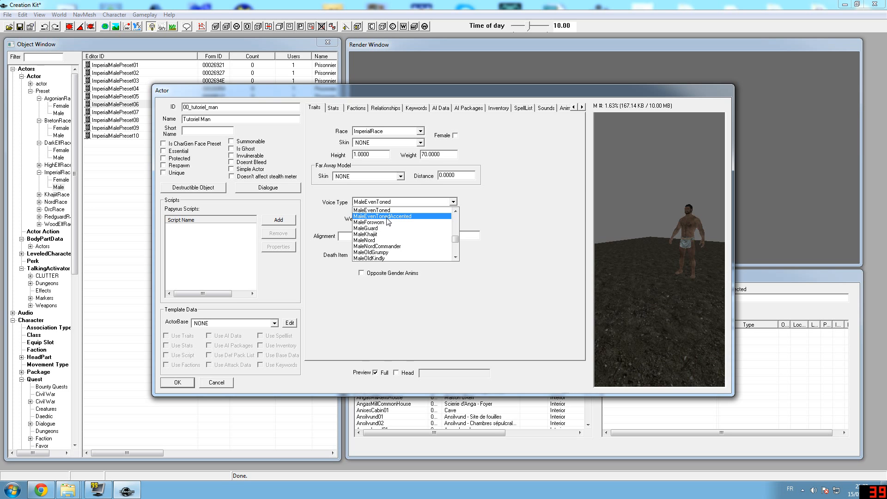
text(00_tutoriel_voice)
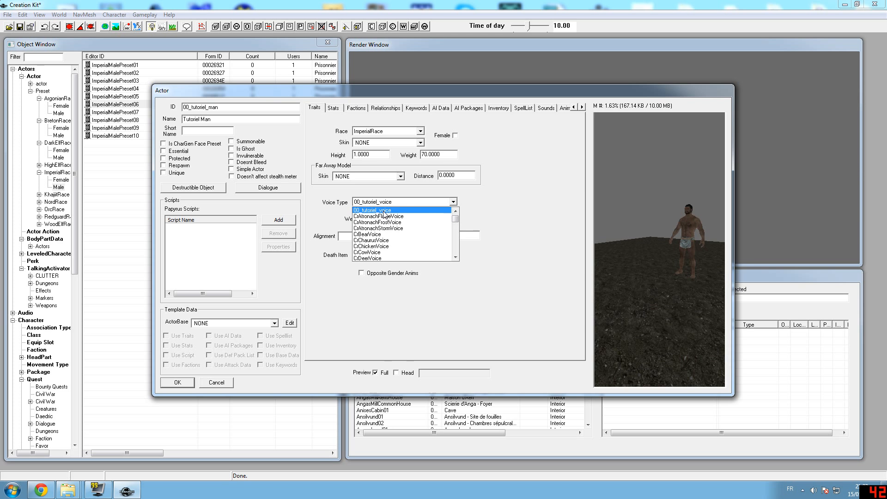
click(383, 211)
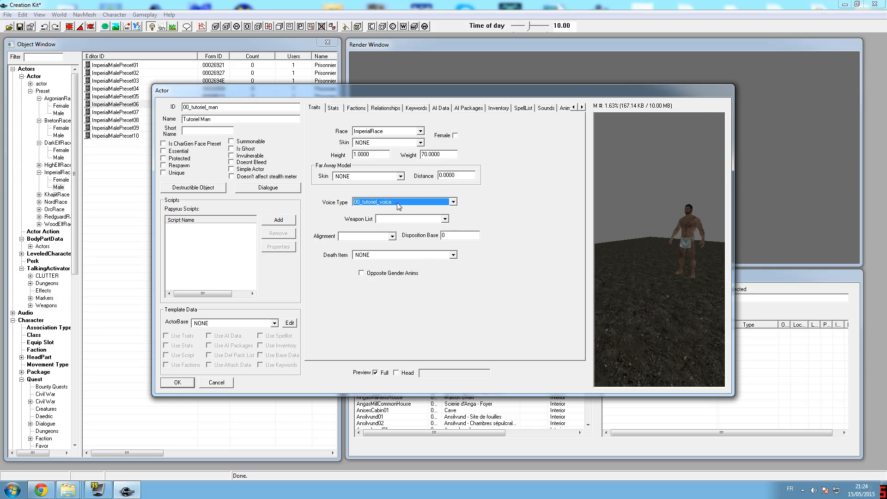
Review the actor's stats, factions, relationships, AI data, AI packages and inventory settings.
click(337, 109)
click(357, 109)
click(385, 108)
click(468, 108)
click(446, 110)
click(499, 108)
click(468, 109)
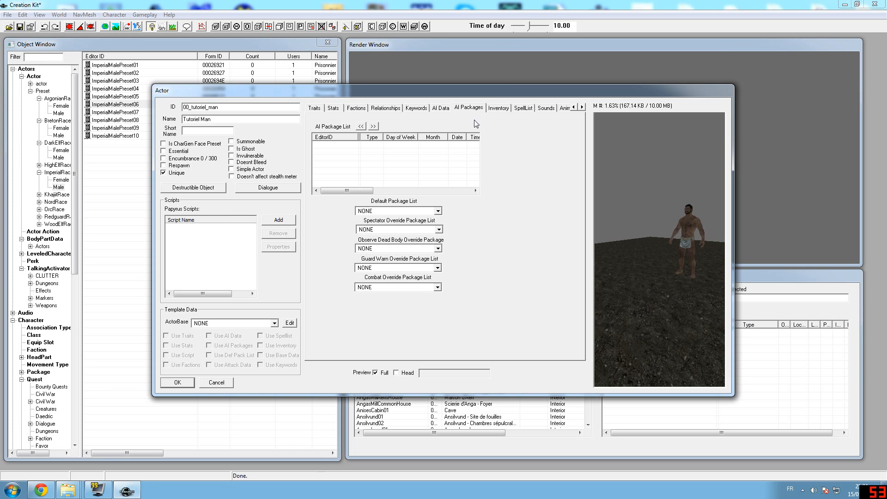
Set the actor's default outfit to JodOutfit.
click(494, 110)
click(380, 127)
drag(448, 138, 448, 169)
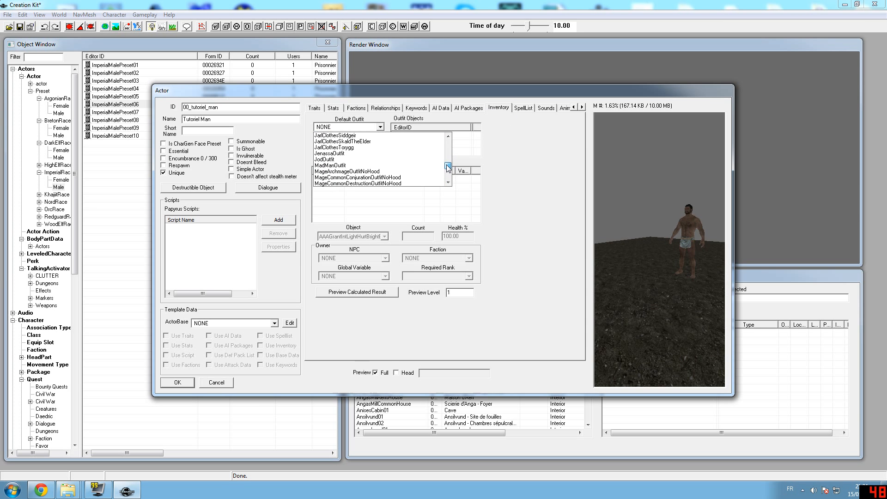
click(350, 159)
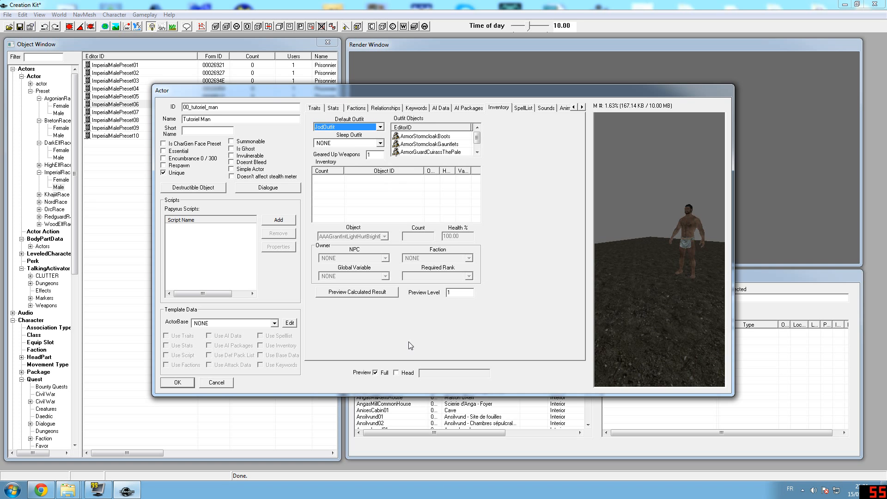
Refresh the actor's full-body preview and examine the outfit on the character.
double_click(377, 371)
drag(686, 244, 625, 252)
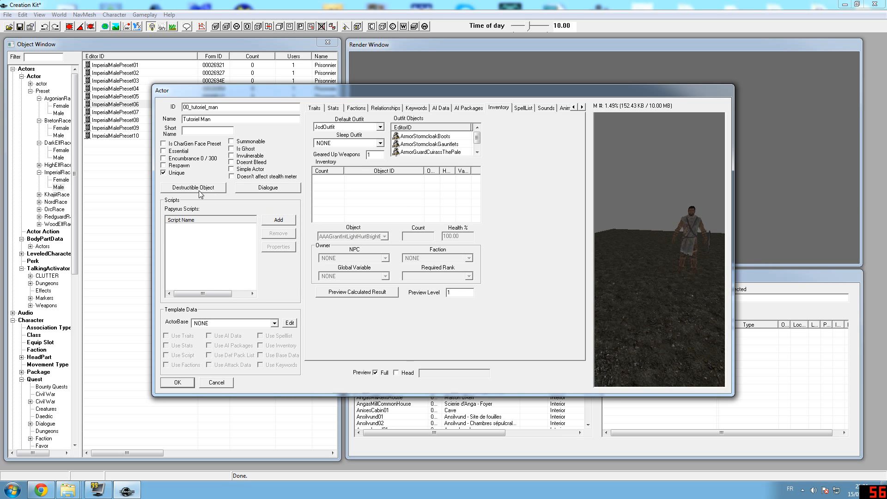
Turn off Unique for the actor and save it as a new form under its changed ID.
click(163, 172)
click(384, 109)
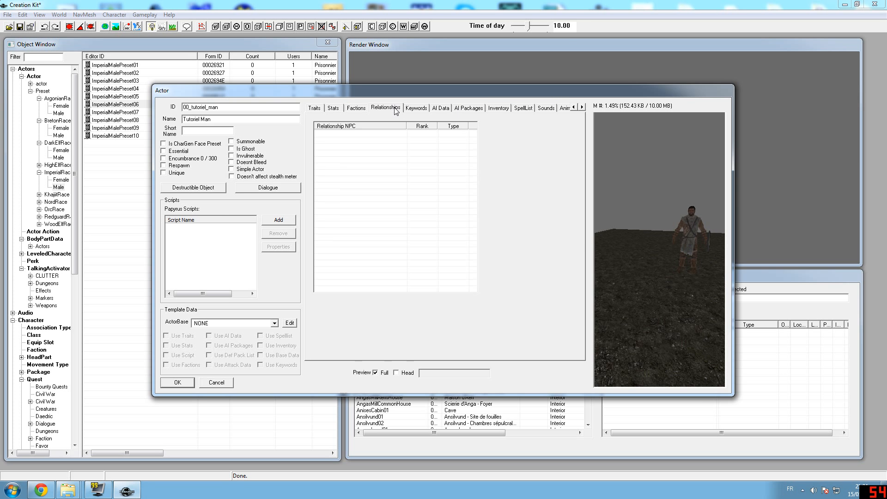
click(416, 109)
click(178, 382)
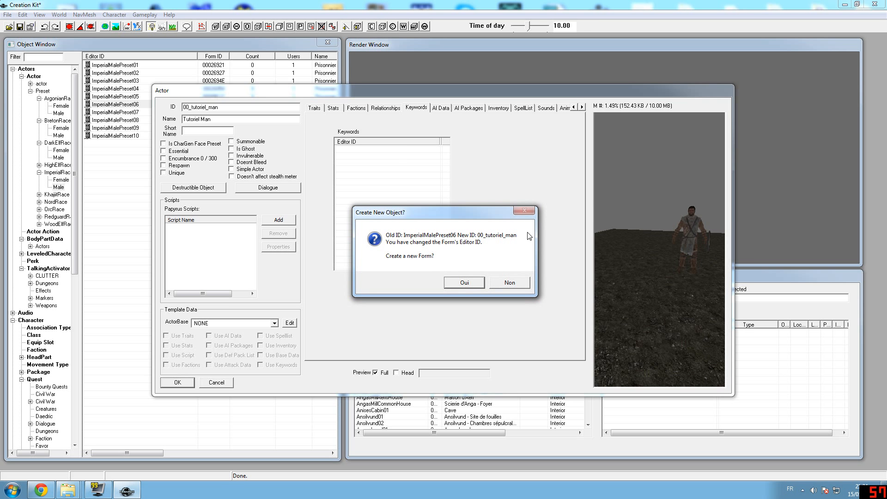
click(472, 283)
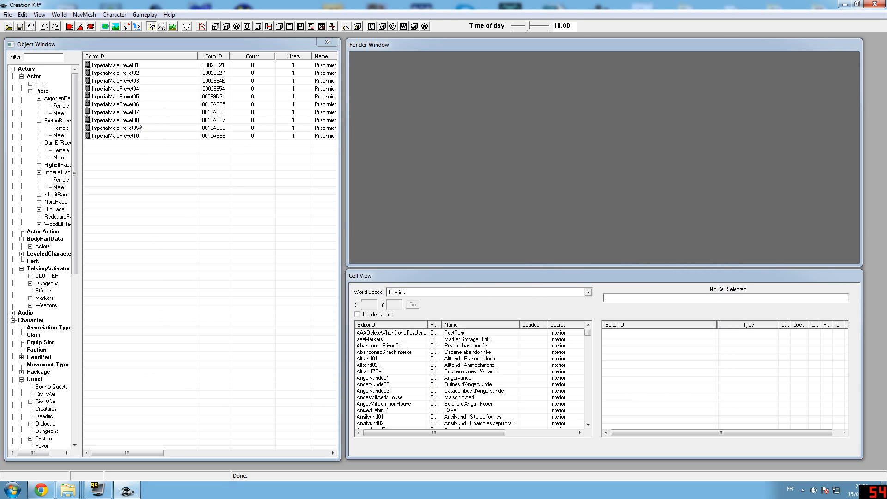
Filter the objects by 00_ and list the matching entries in the Actor category.
click(77, 98)
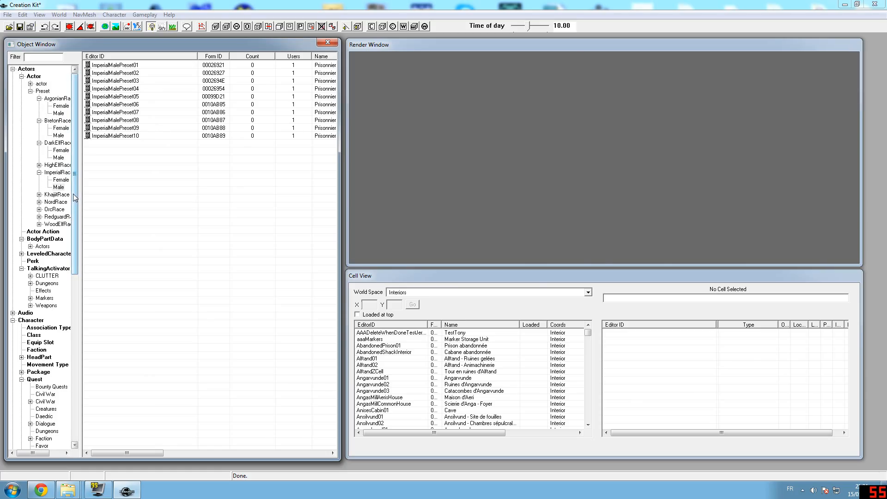
click(33, 77)
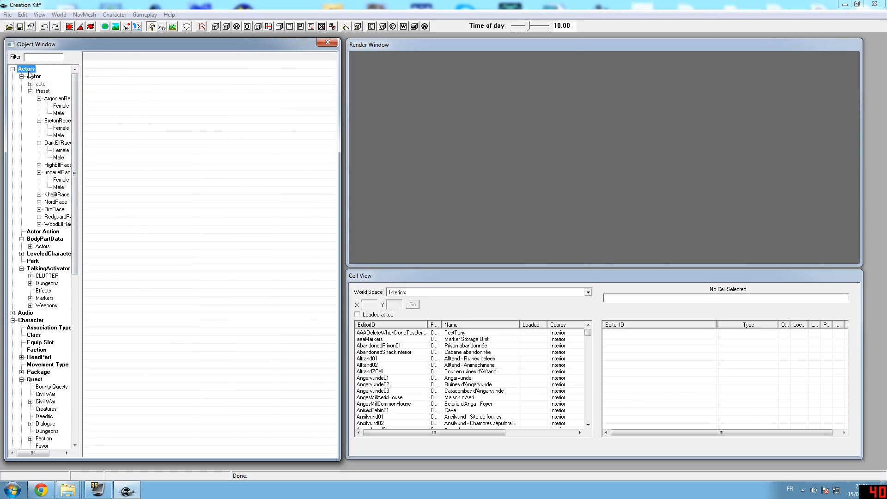
text(00)
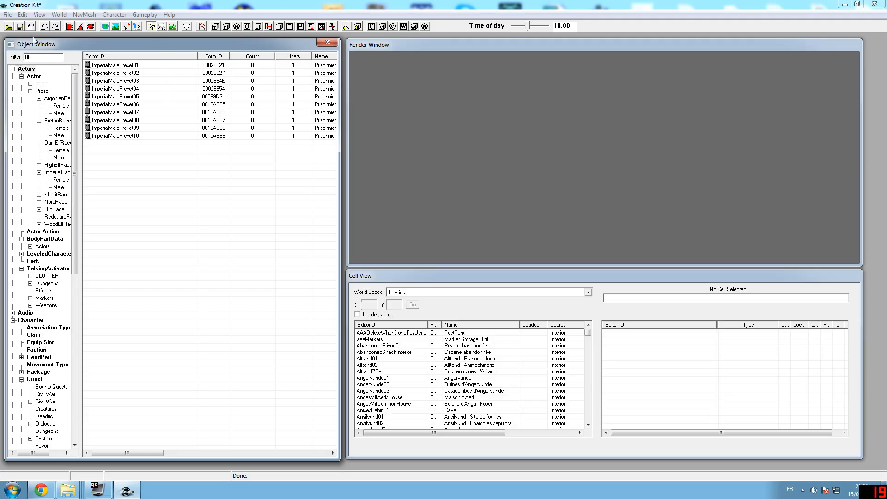
text(_)
click(27, 69)
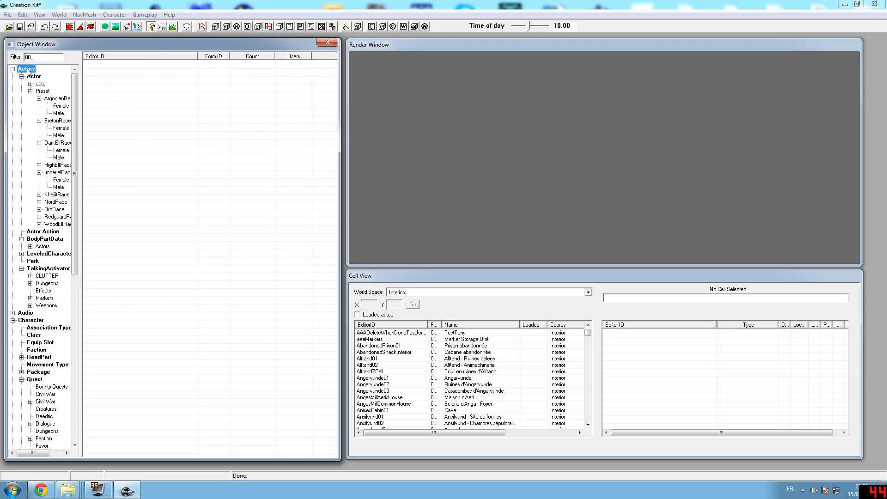
click(33, 76)
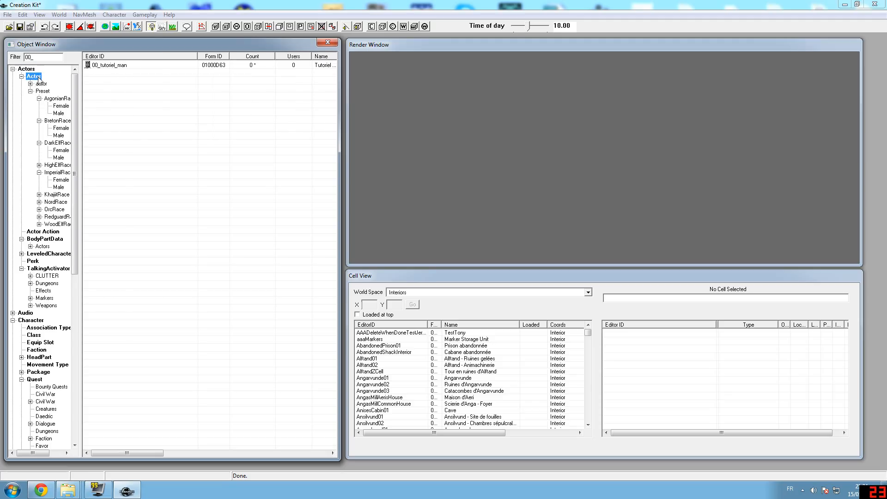
Open 00_tutoriel_man and check its full-body preview.
double_click(119, 66)
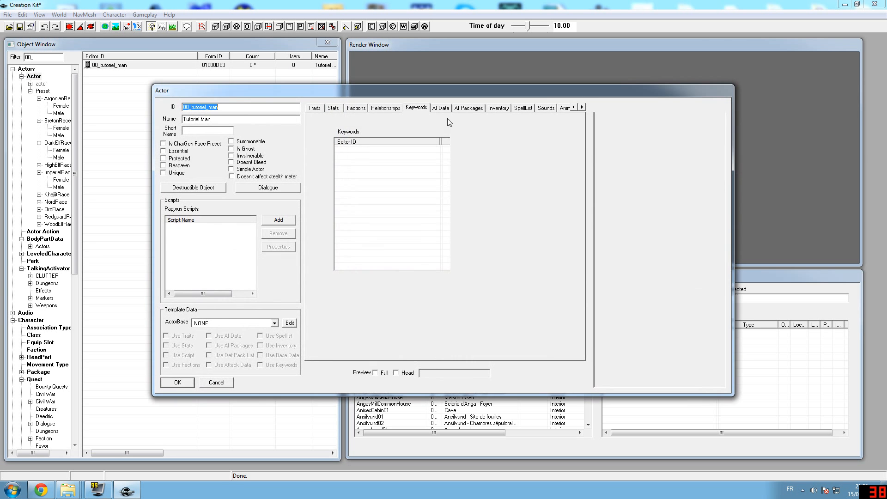
click(375, 373)
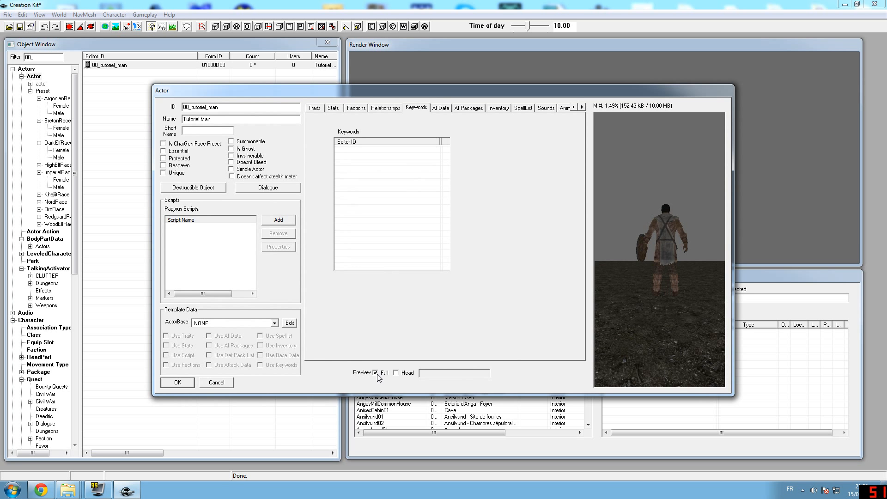
click(178, 382)
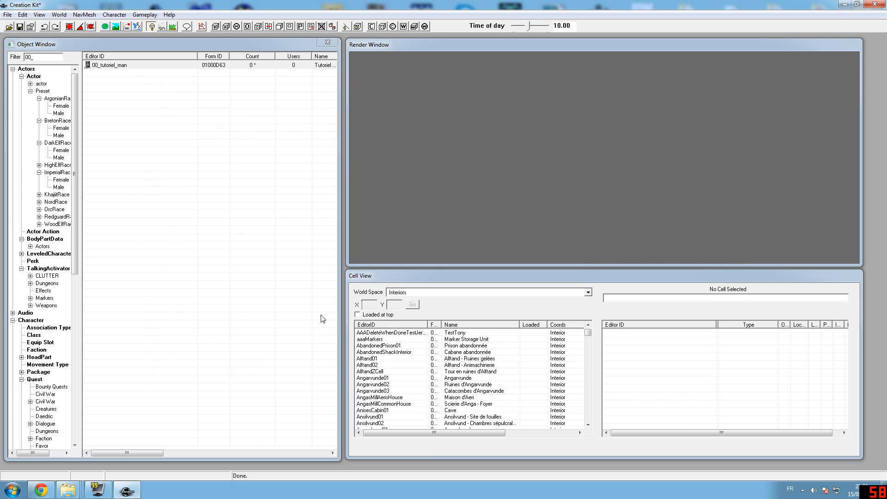
Widen the object category tree and look through the Quest and VoiceType categories under Character.
drag(80, 174, 106, 173)
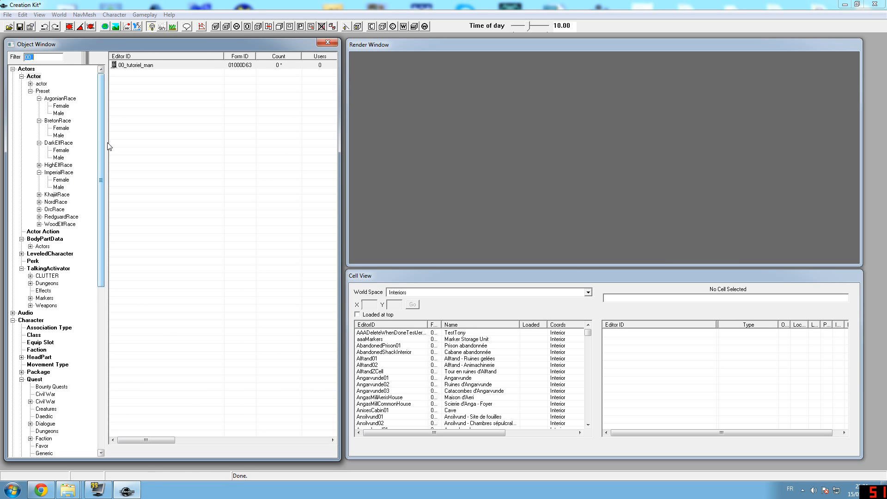
scroll(111, 155, down, 5)
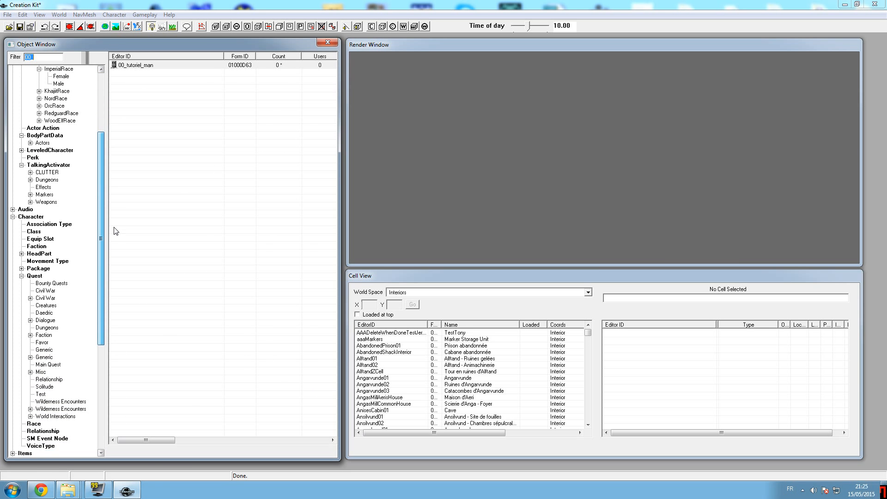
scroll(111, 234, down, 1)
click(35, 246)
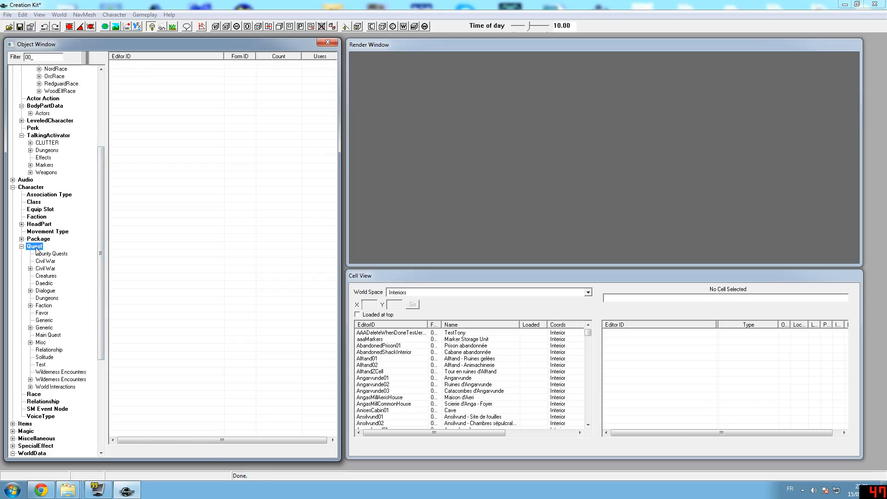
right_click(155, 67)
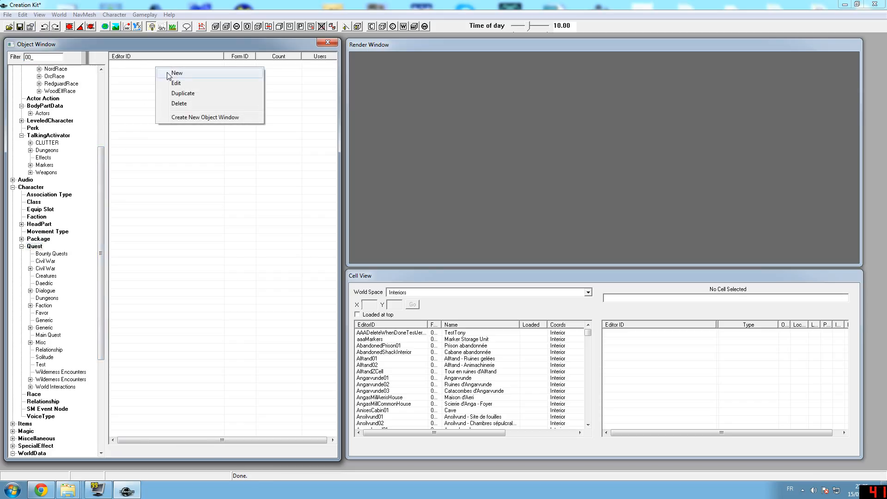
click(33, 259)
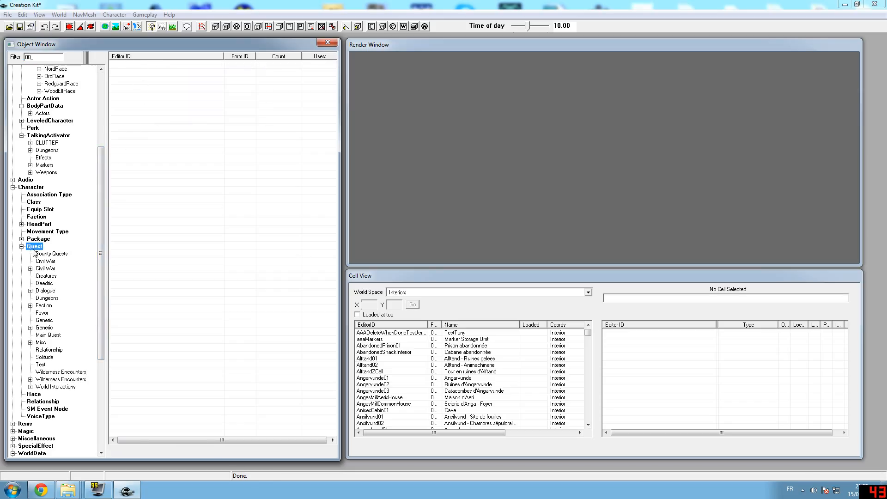
click(29, 188)
click(37, 246)
click(29, 187)
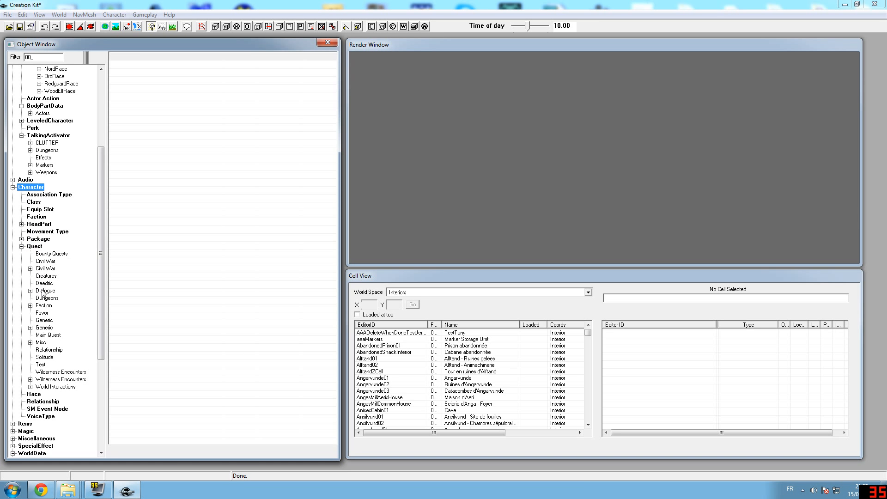
click(41, 416)
drag(100, 313, 101, 353)
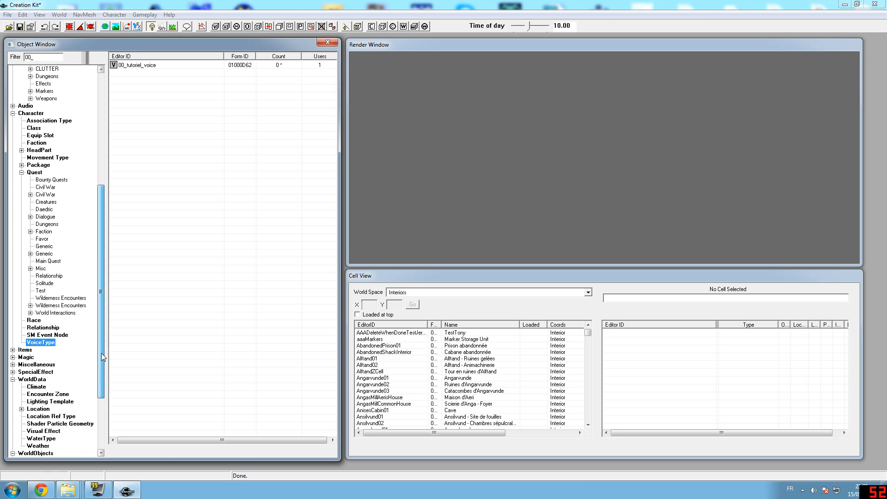
click(31, 121)
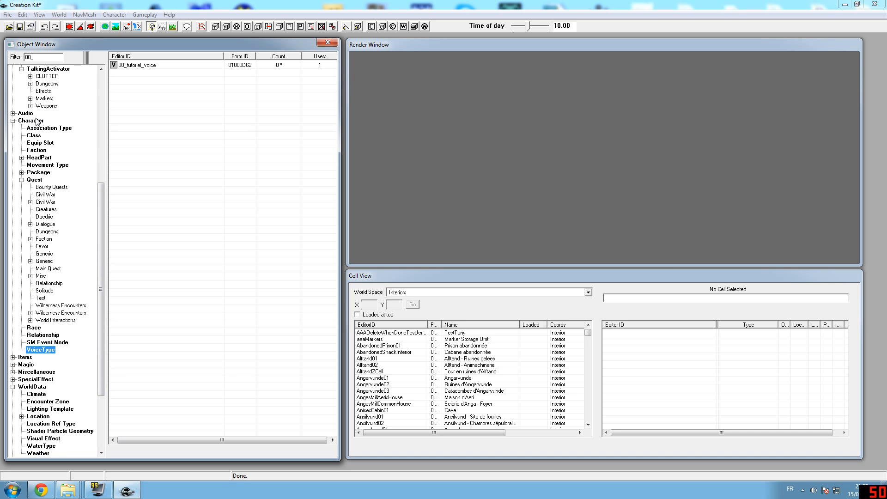
Create a new quest in the Quest category under Character.
click(34, 180)
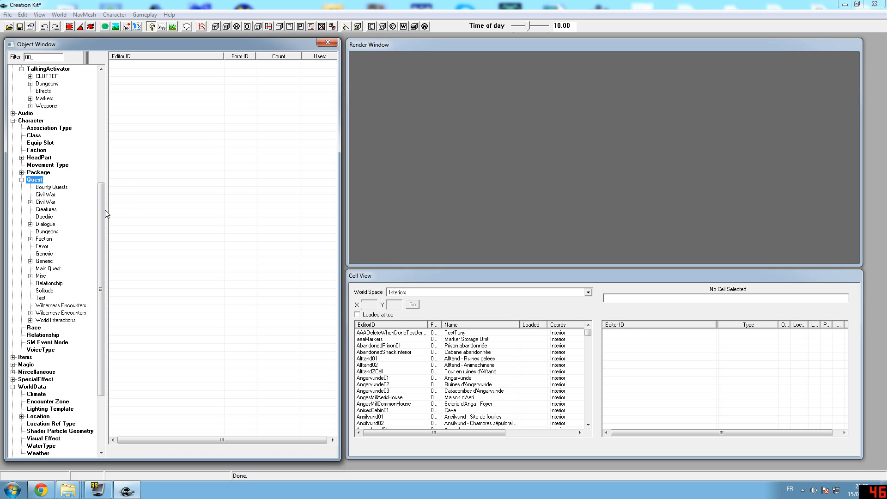
drag(105, 210, 106, 164)
right_click(148, 65)
click(160, 68)
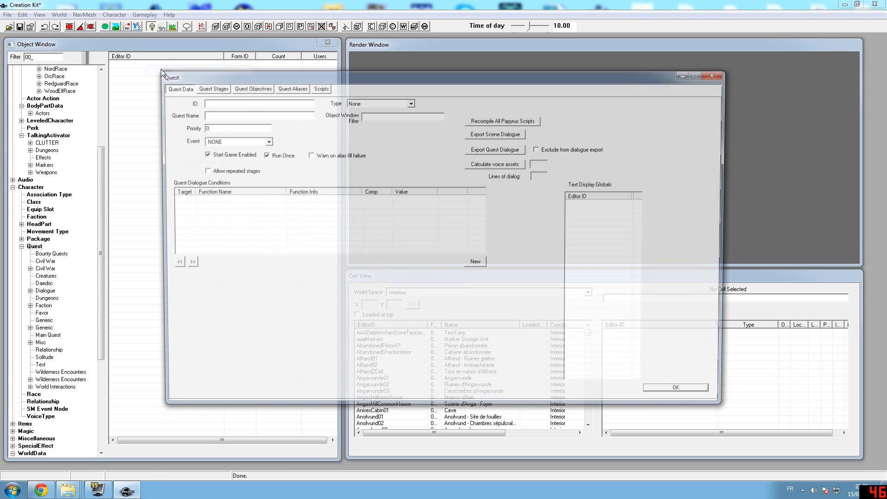
drag(381, 73, 397, 103)
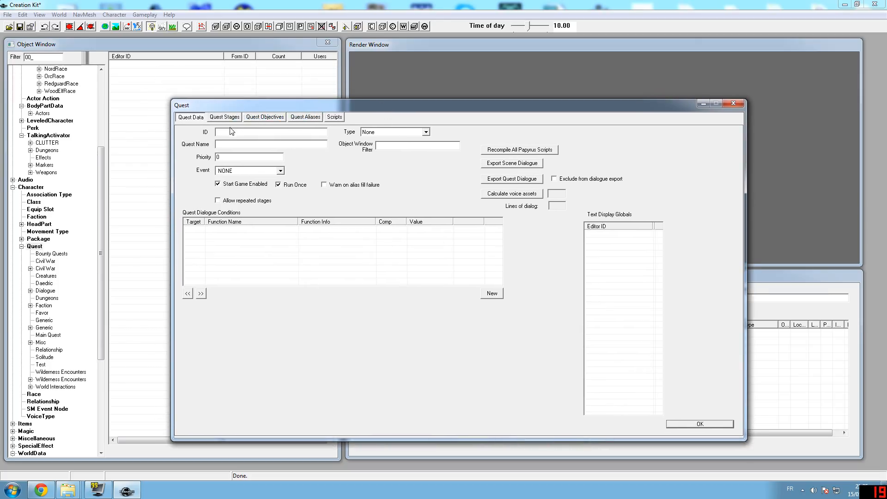
drag(503, 100, 401, 83)
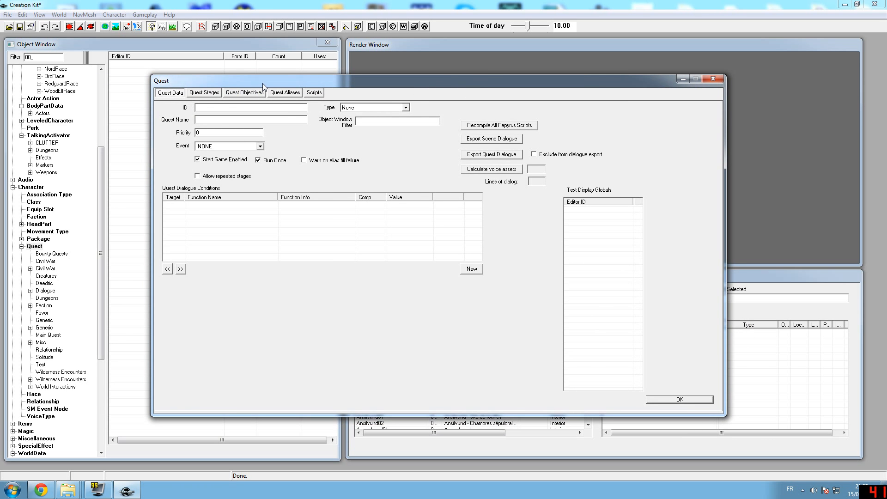
drag(262, 84, 252, 98)
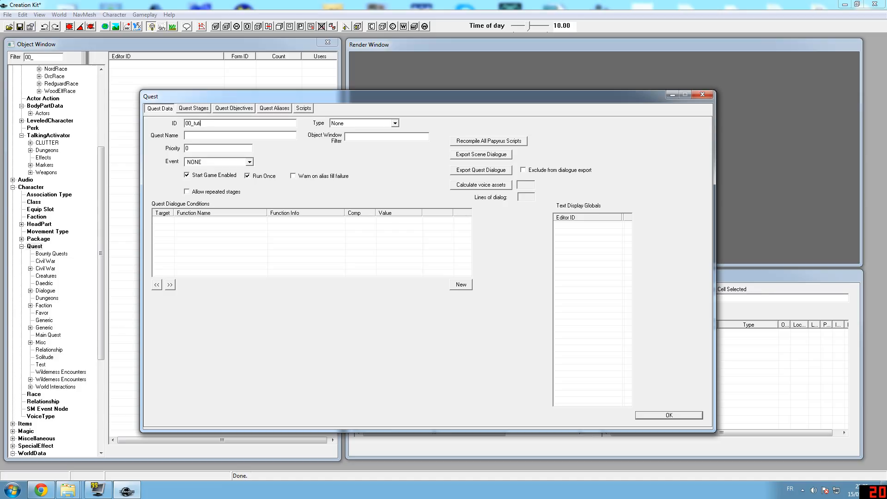
Set the quest's ID to 00_tutoriel_voice_quest, its name to Dialogue Quest and its priority to 60.
text(00_tutoriel_)
key(BackSpace)
key(BackSpace)
key(BackSpace)
text(voice)
text(ques)
text(Dialog)
text(60)
drag(322, 96, 319, 98)
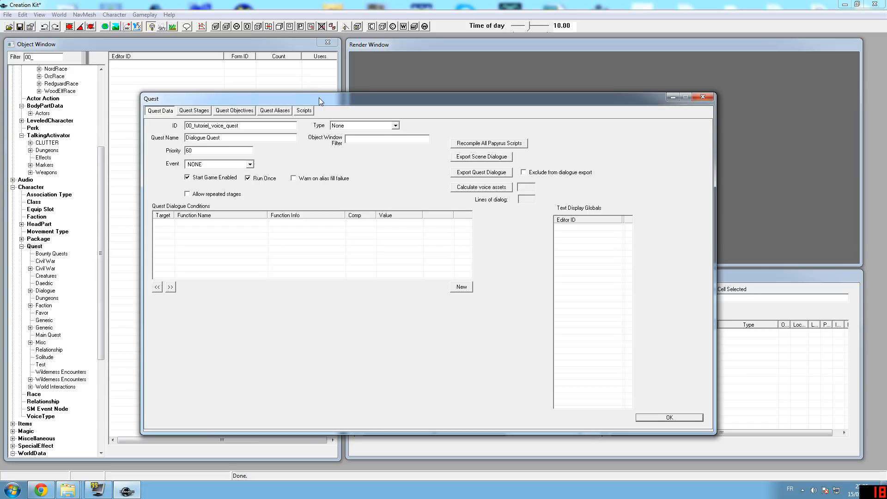
Set the quest's type to Side Quests.
drag(322, 99, 328, 105)
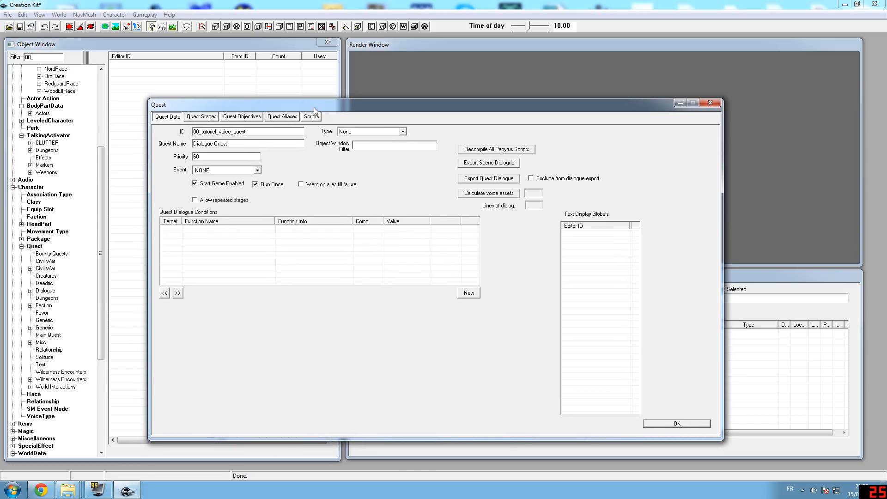
click(210, 171)
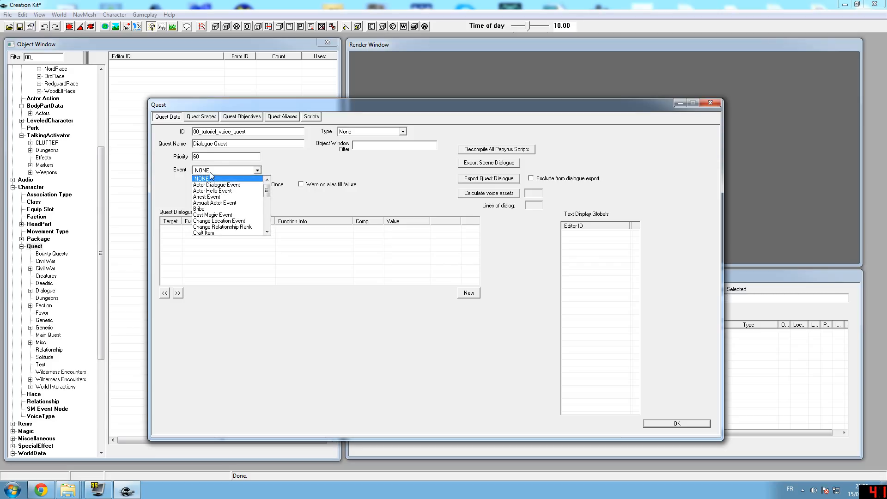
click(178, 177)
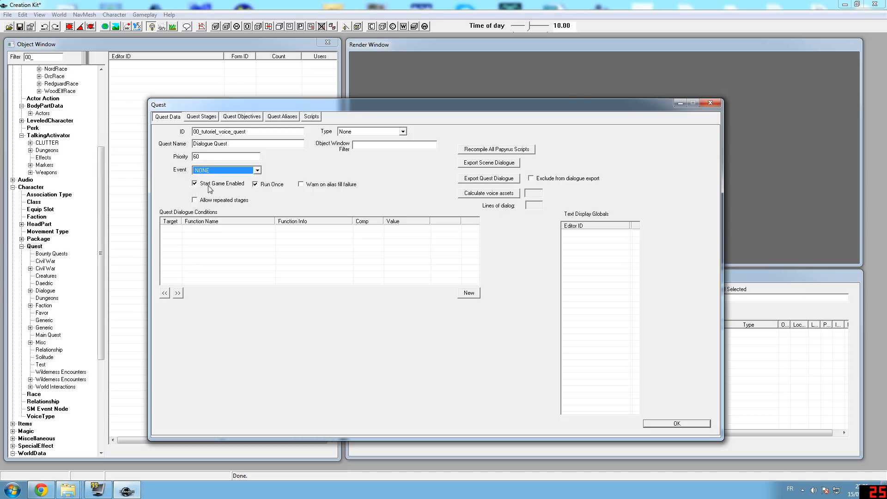
click(403, 132)
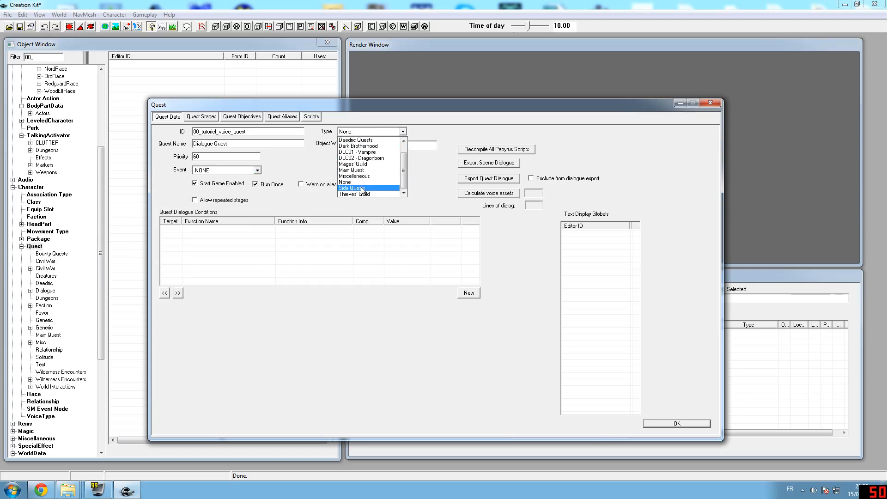
click(362, 188)
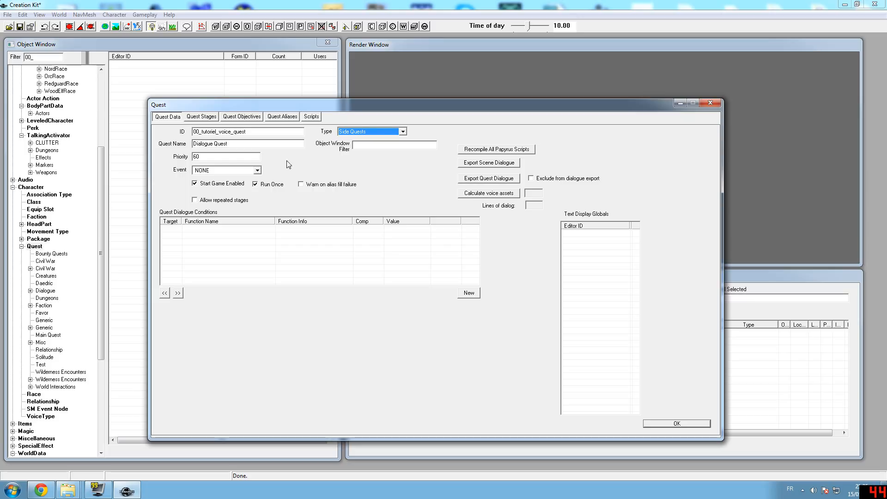
Start a new entry in the quest dialogue conditions with GetIsID as its condition function.
click(247, 233)
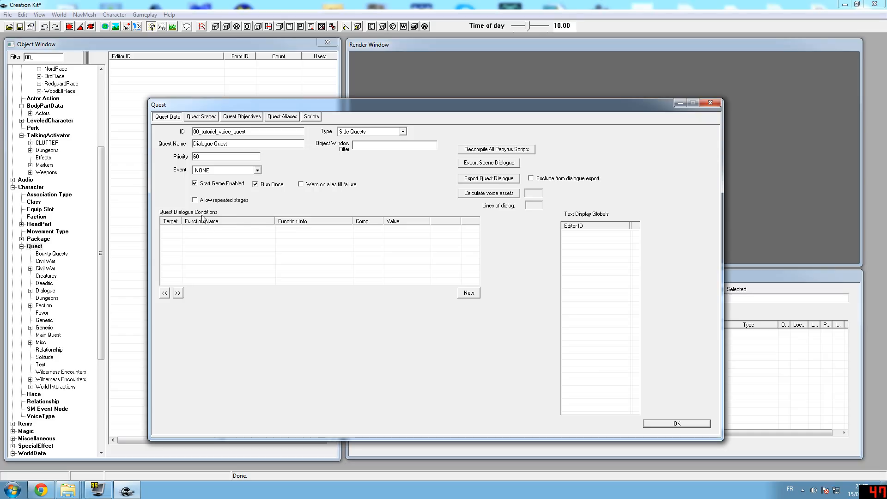
right_click(223, 230)
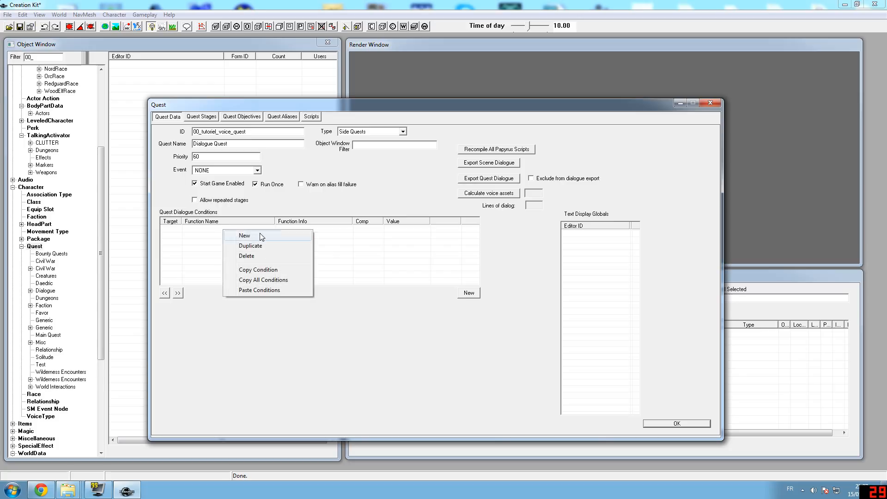
click(218, 232)
right_click(222, 230)
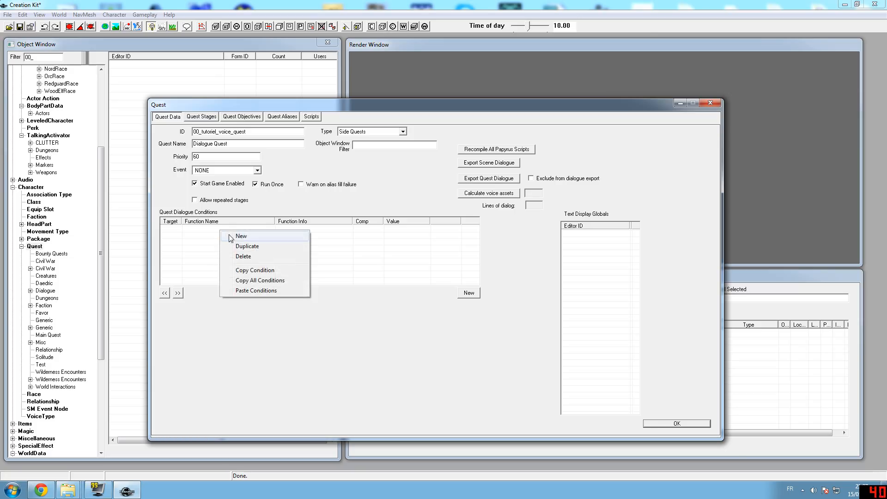
click(244, 236)
drag(265, 241, 292, 248)
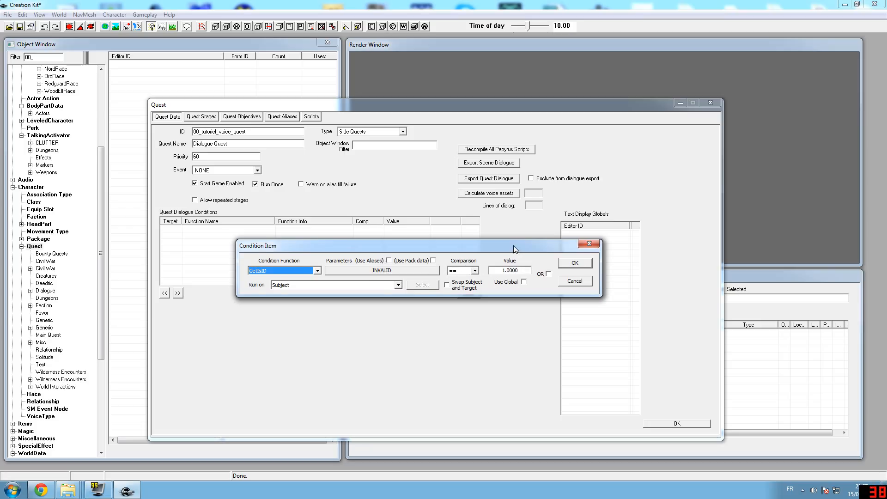
drag(514, 247, 517, 252)
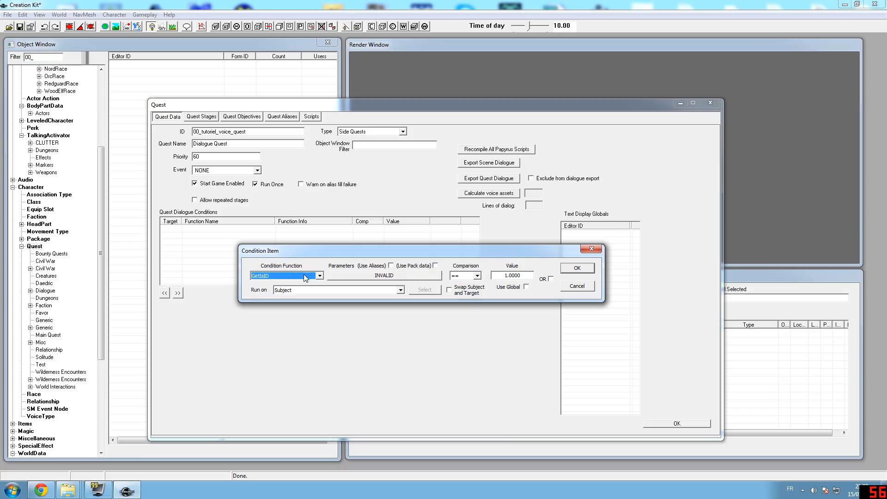
drag(348, 251, 335, 261)
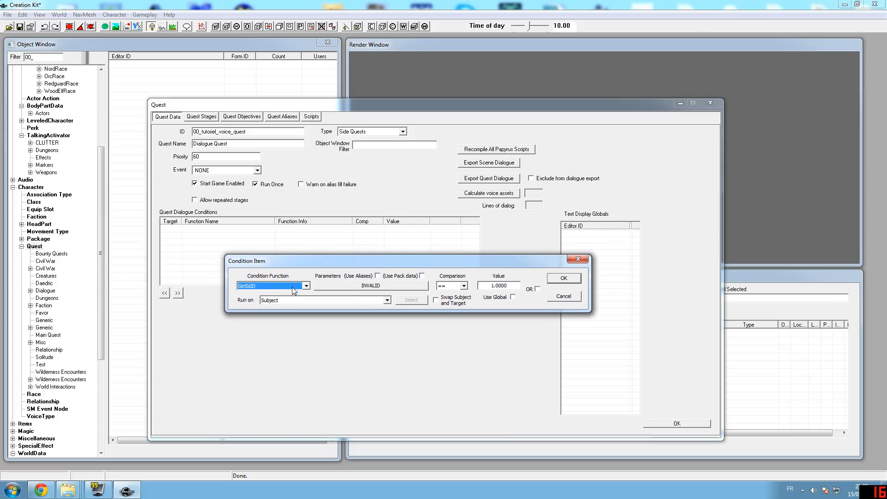
drag(293, 258, 293, 261)
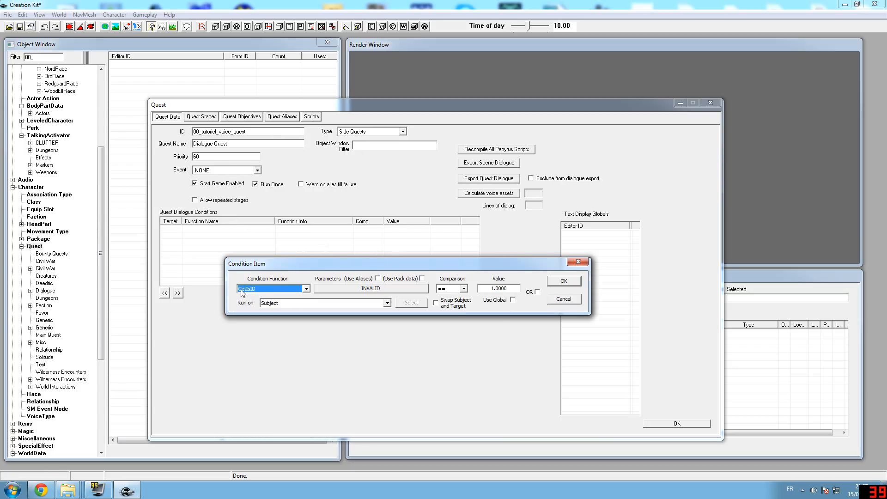
click(257, 291)
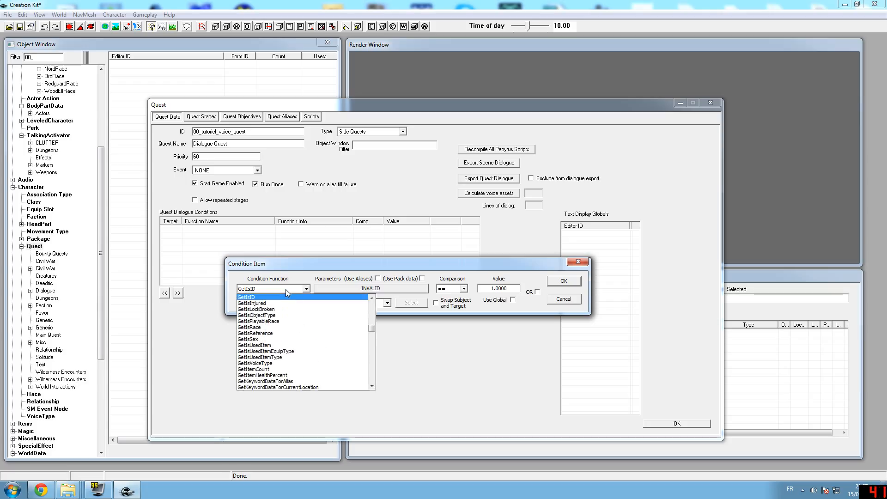
click(257, 298)
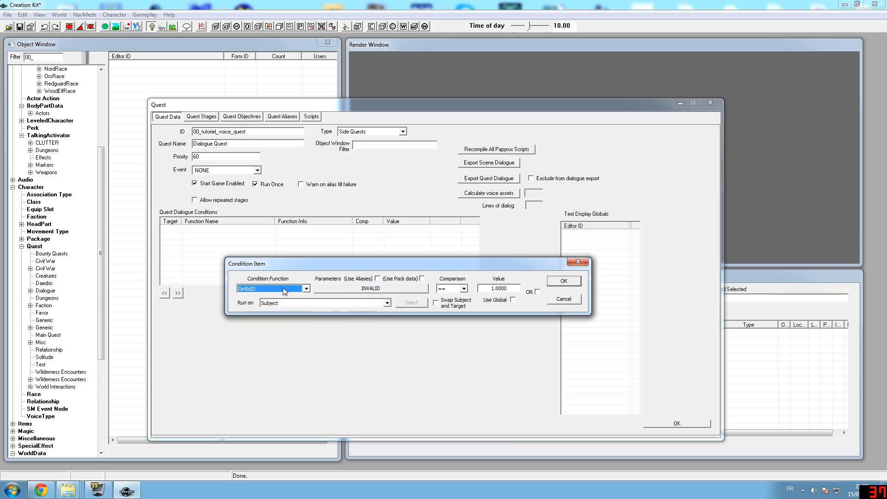
Set the GetIsID condition's object parameter to the actor 00_tutoriel_man, run it on Subject, and accept the condition.
click(375, 289)
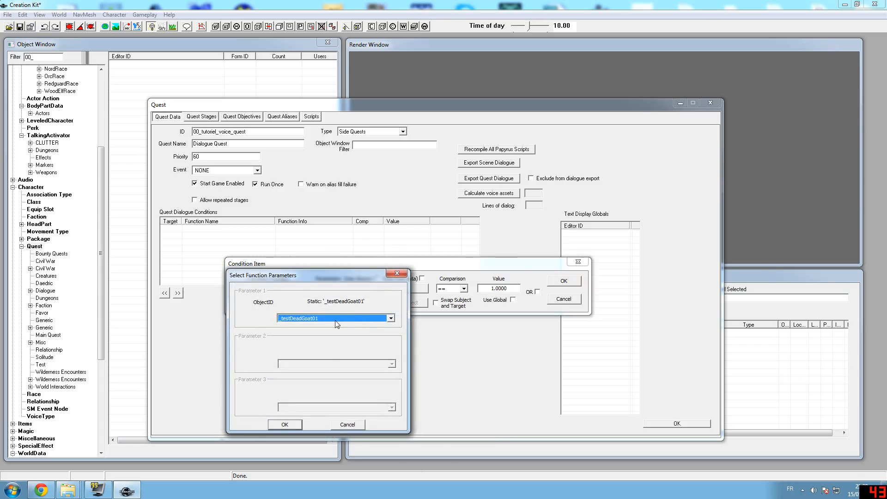
click(333, 317)
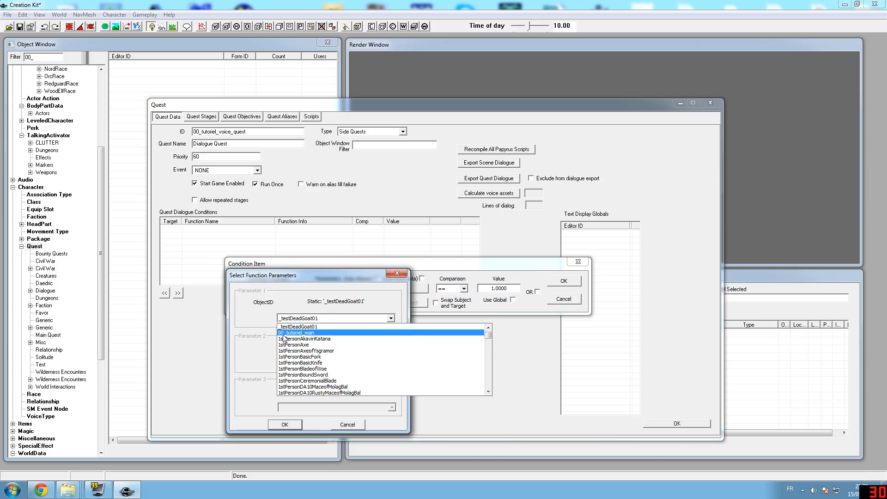
click(305, 333)
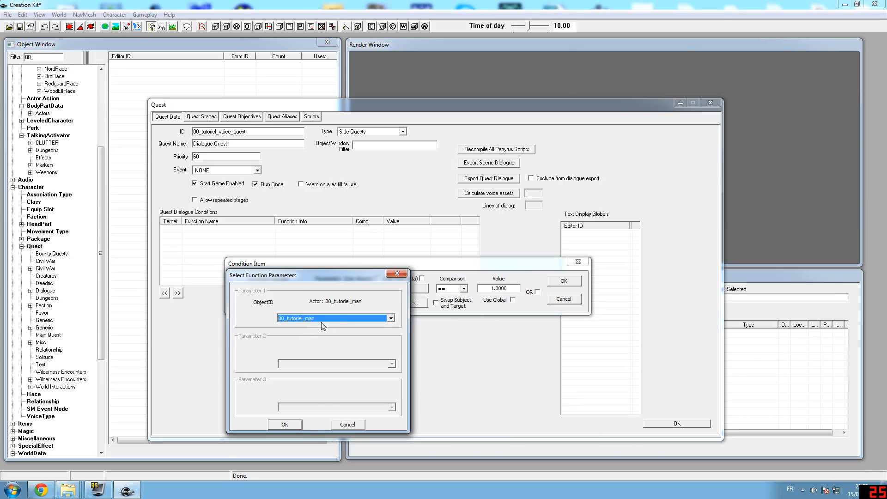
click(285, 424)
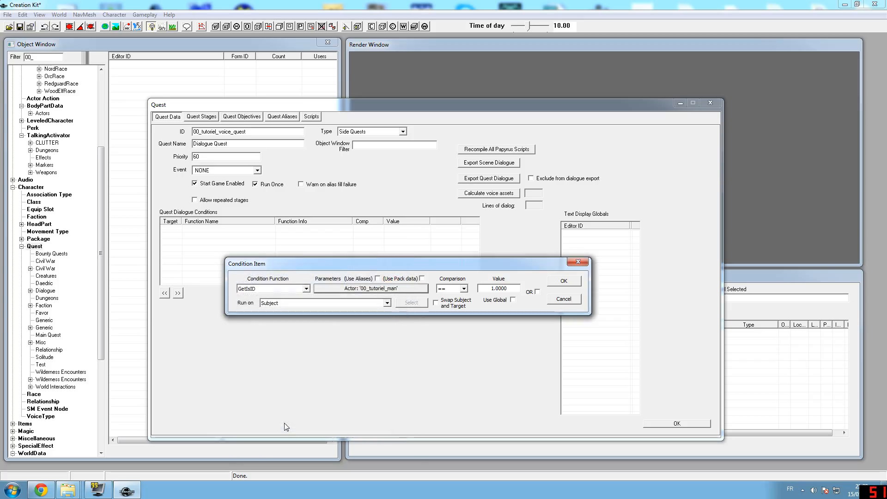
click(300, 303)
click(299, 296)
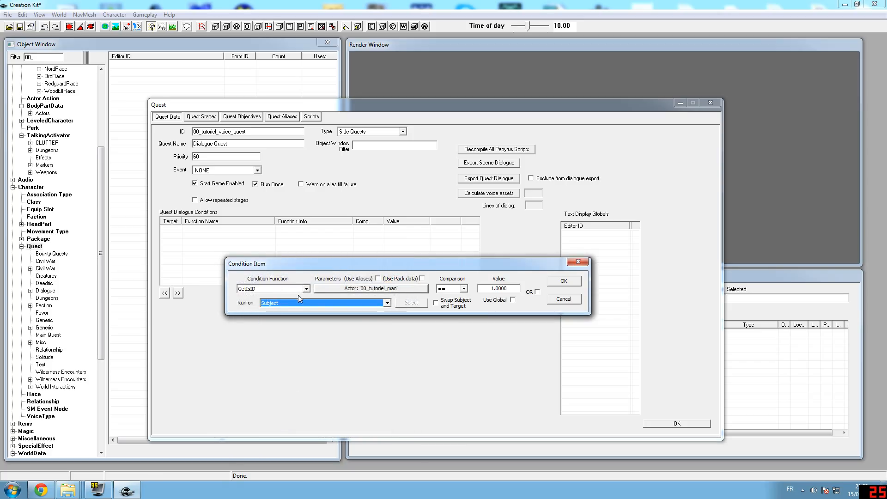
click(566, 280)
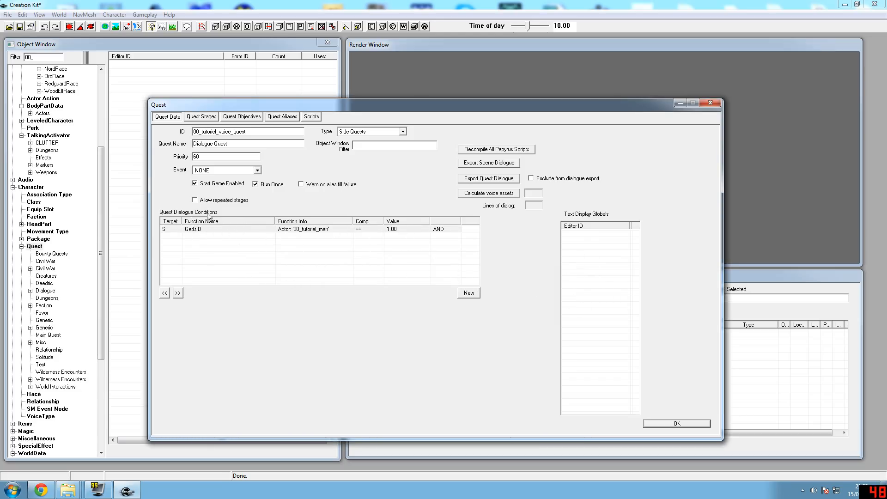
right_click(223, 239)
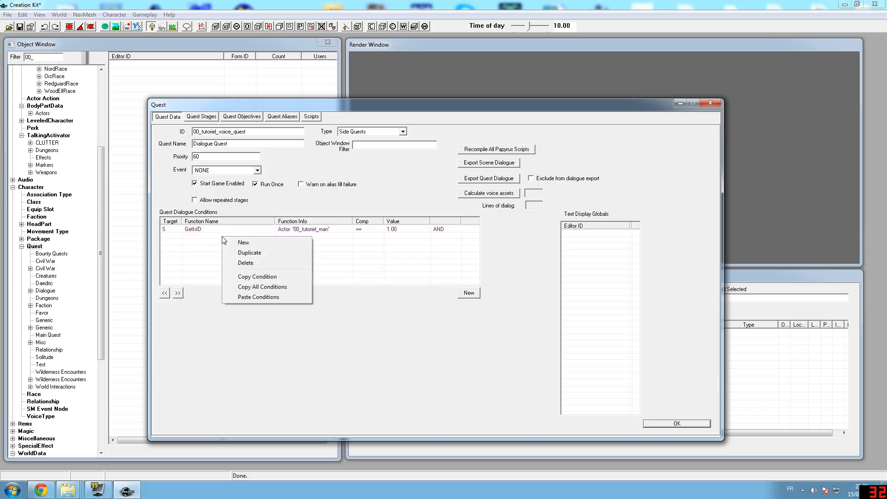
click(259, 242)
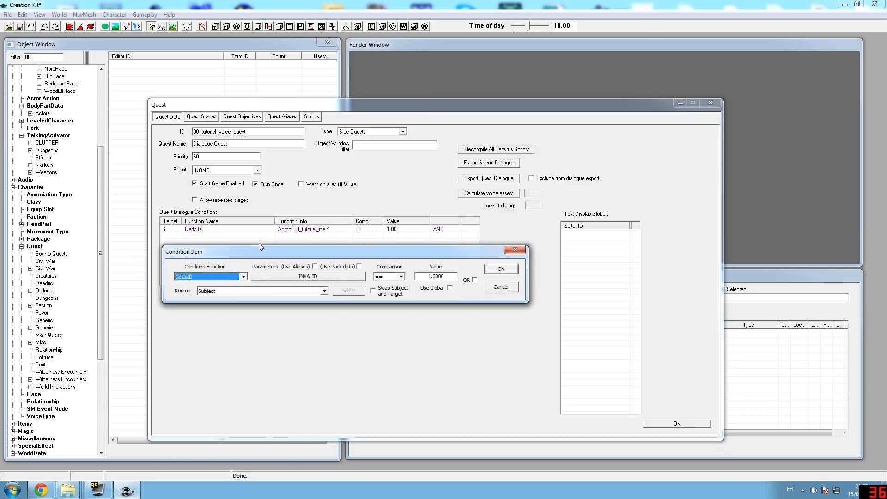
click(242, 276)
drag(310, 316, 308, 336)
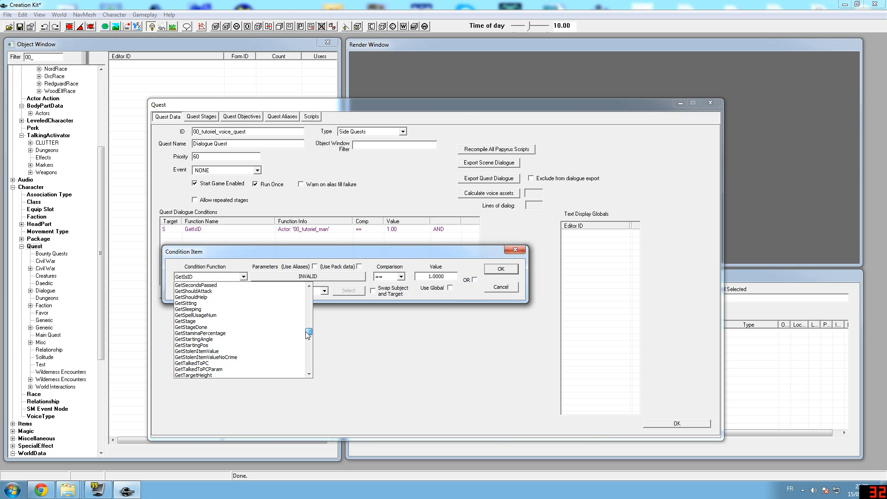
click(202, 322)
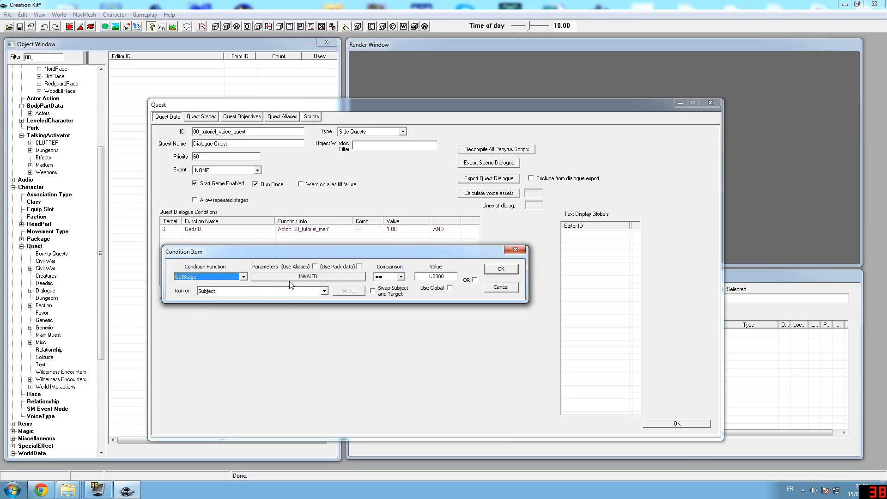
click(305, 277)
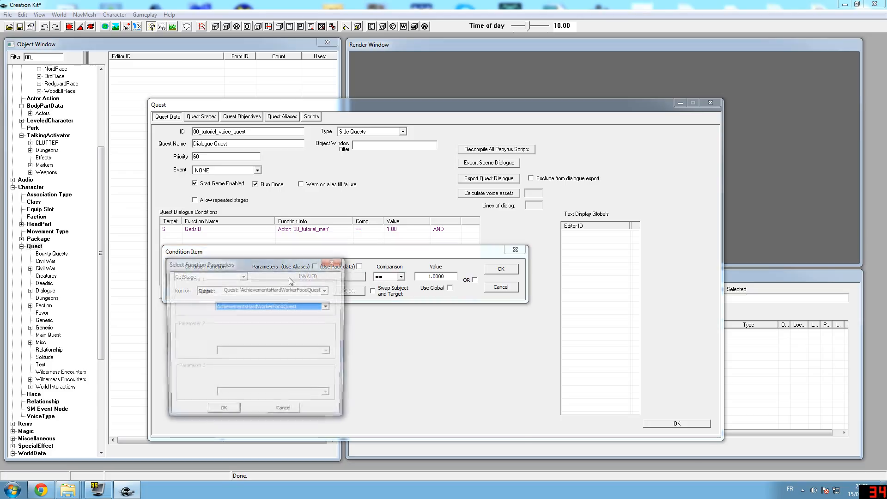
click(309, 306)
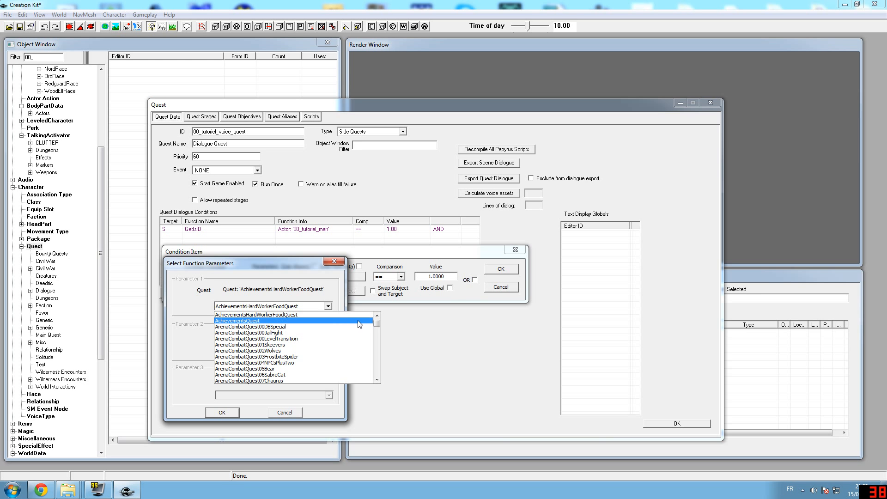
drag(377, 320, 375, 360)
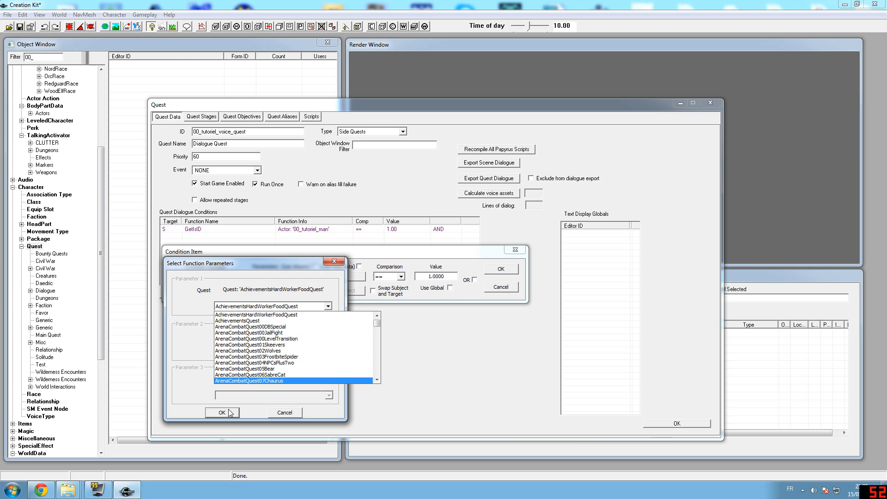
click(217, 414)
click(291, 416)
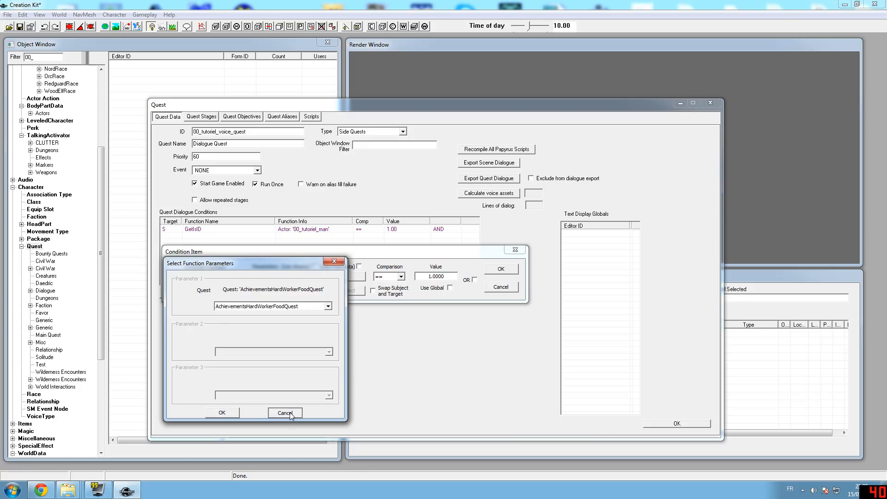
click(501, 287)
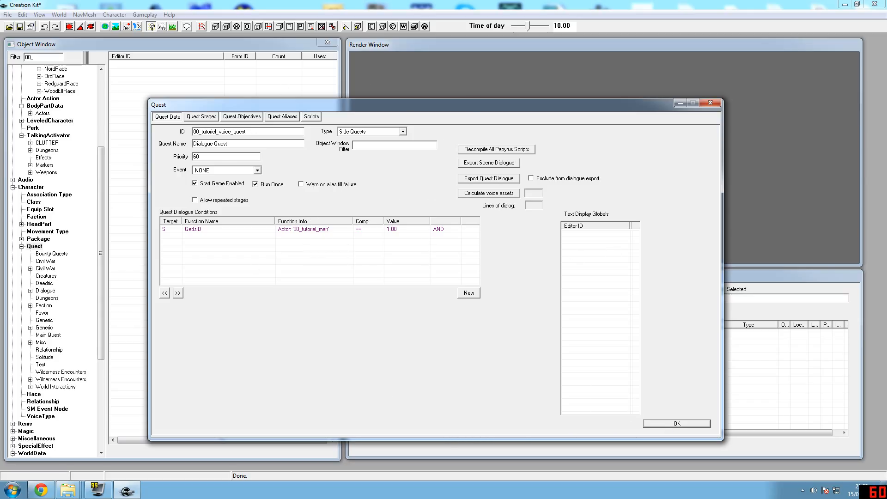
Save the new quest and reopen 00_tutoriel_voice_quest for editing.
click(657, 422)
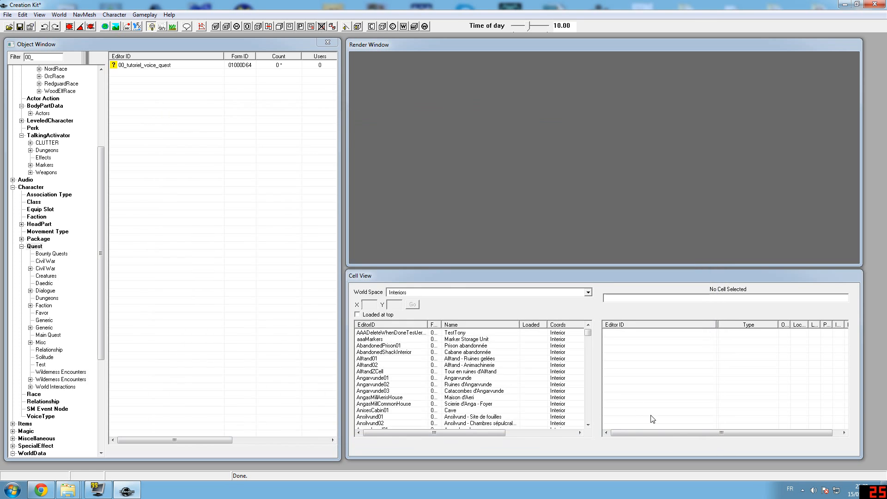
double_click(150, 66)
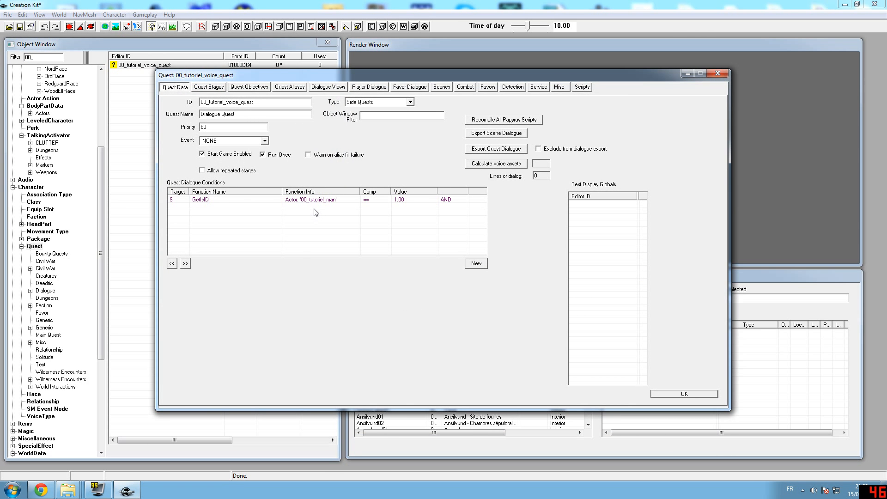
Start a second quest dialogue condition and set its condition function to GetStage.
right_click(314, 209)
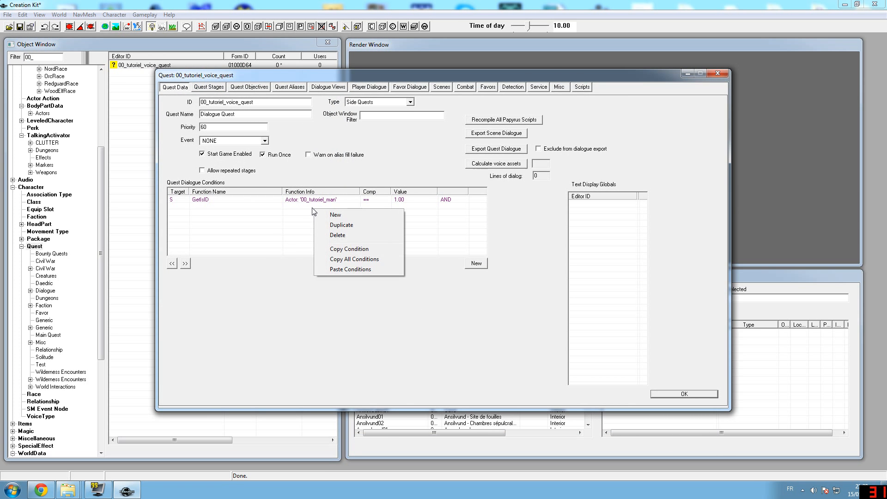
click(357, 214)
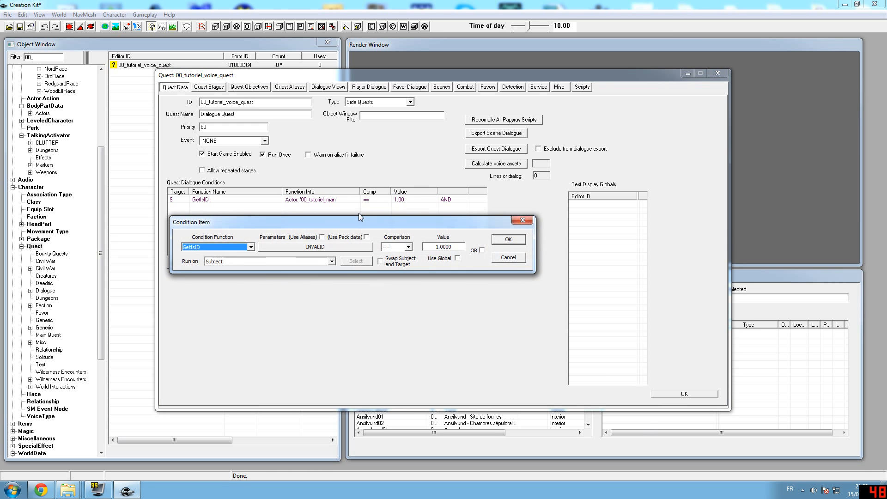
click(251, 248)
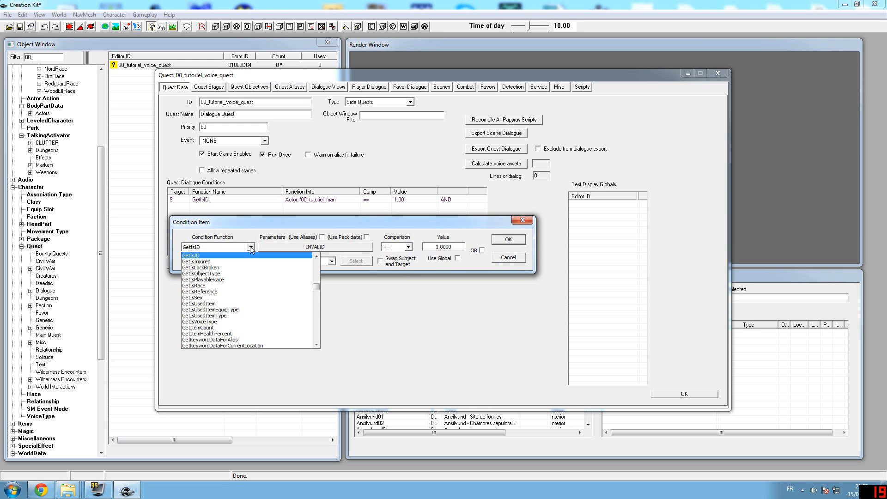
text(getis)
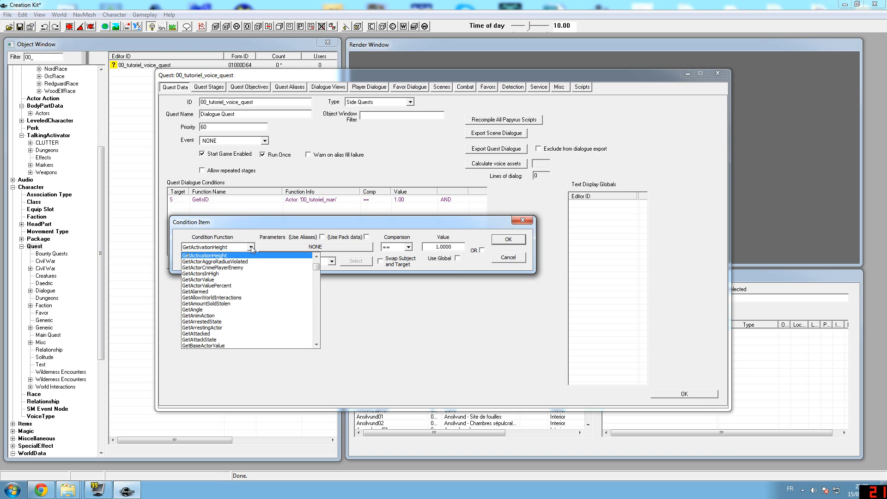
text(s)
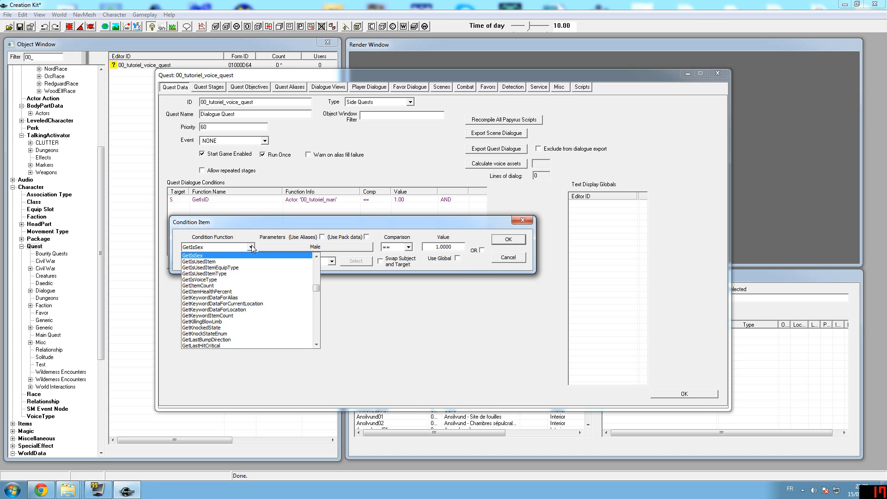
scroll(219, 280, up, 1)
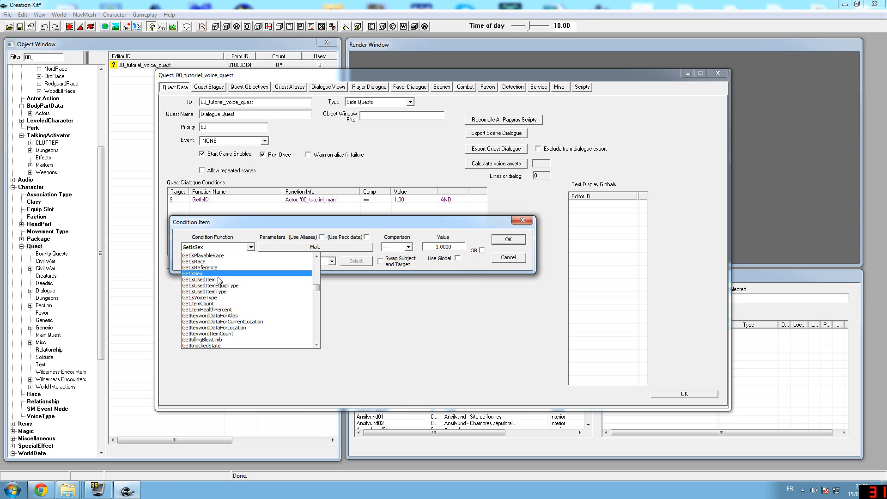
scroll(234, 286, up, 1)
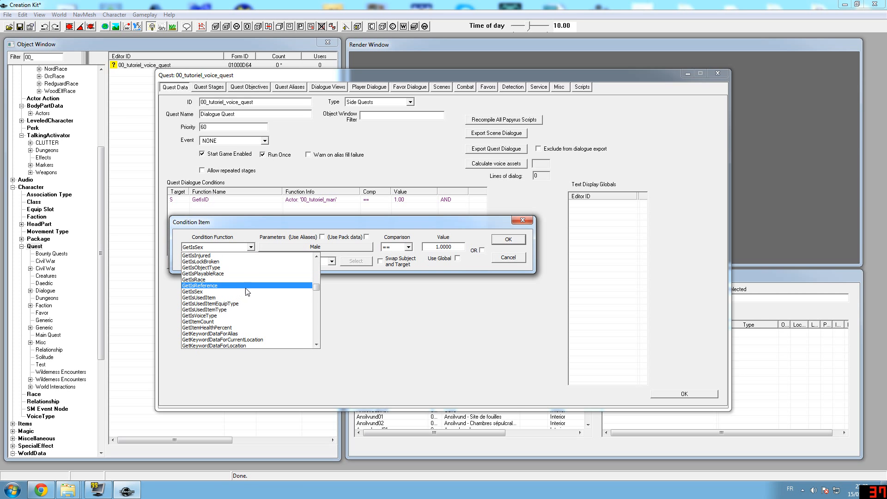
drag(317, 288, 317, 304)
drag(317, 303, 317, 300)
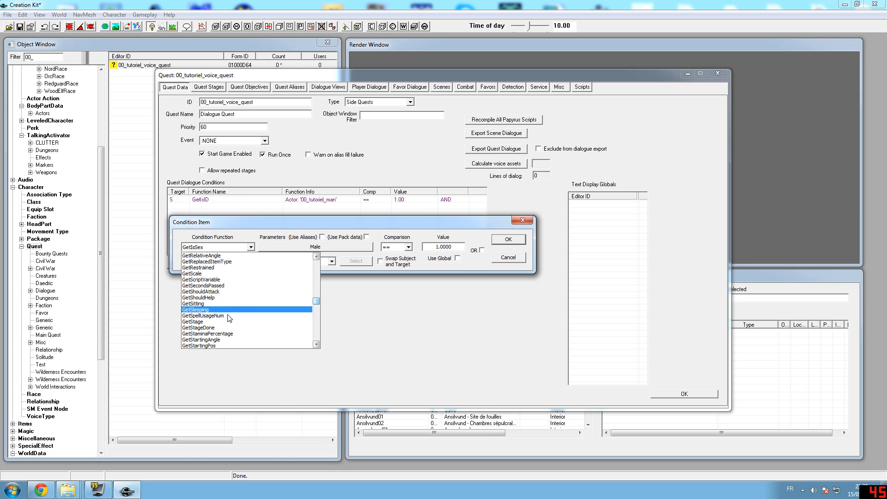
click(206, 322)
drag(257, 225, 274, 262)
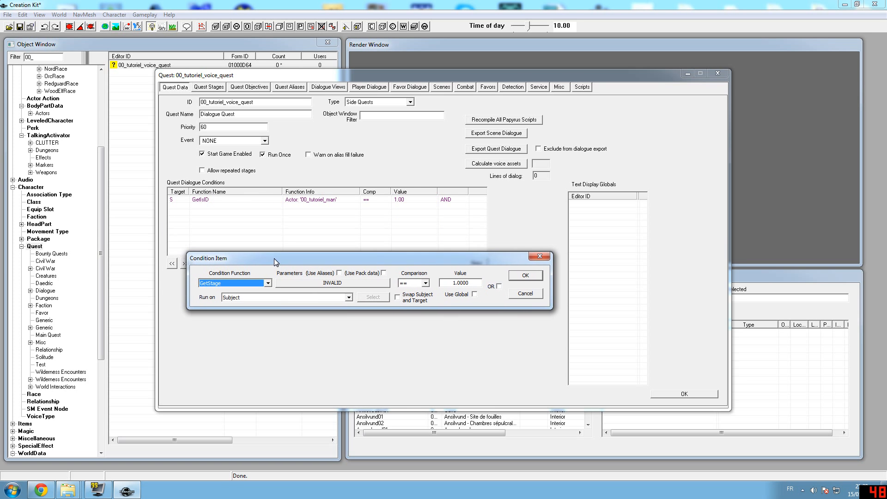
Set the GetStage condition's quest parameter to 00_tutoriel_voice_quest.
click(303, 284)
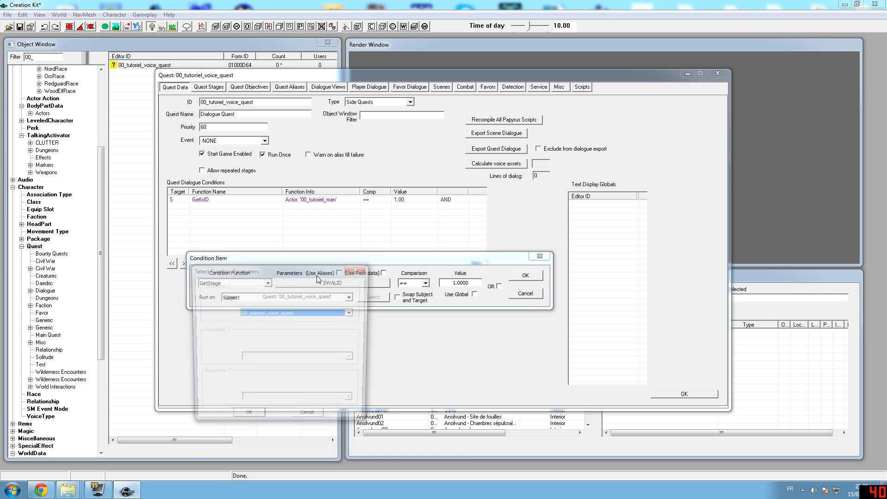
click(287, 313)
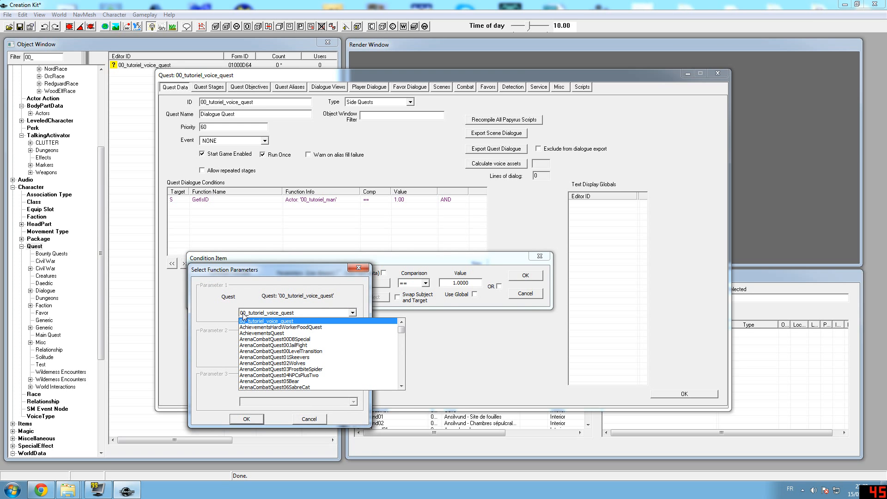
click(285, 322)
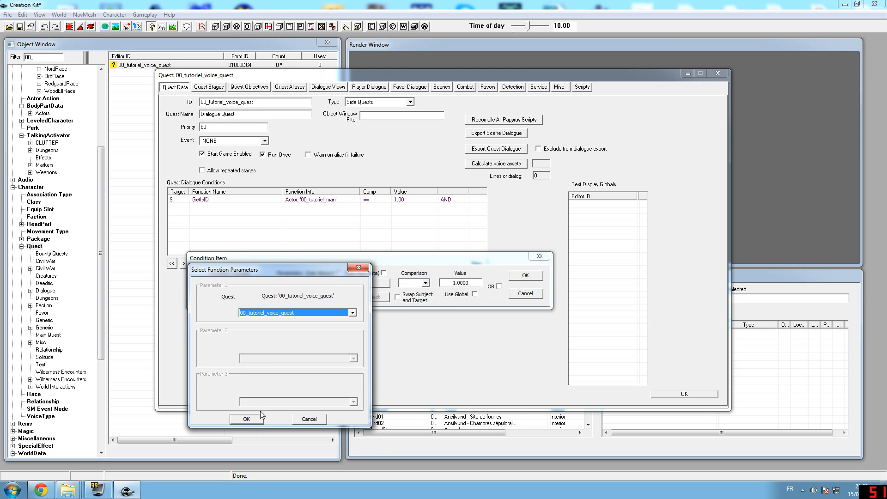
click(246, 418)
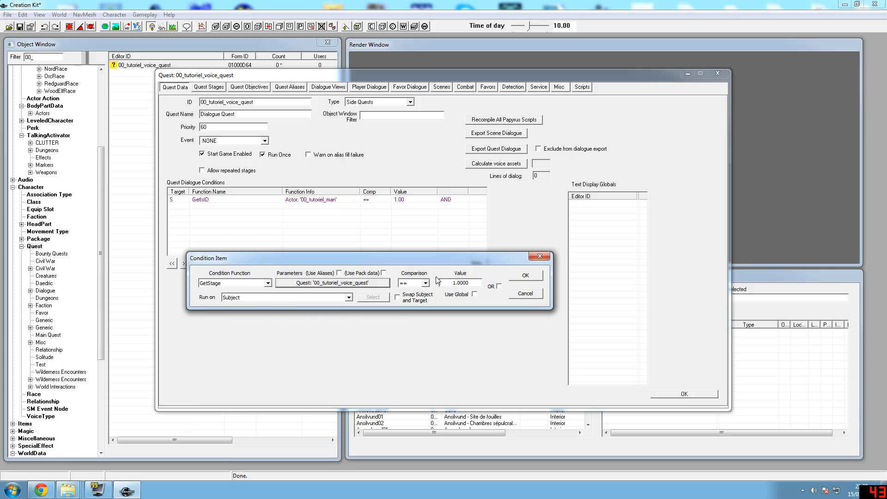
Set the GetStage comparison to less than (<) with a value of 10 and accept the condition.
click(423, 283)
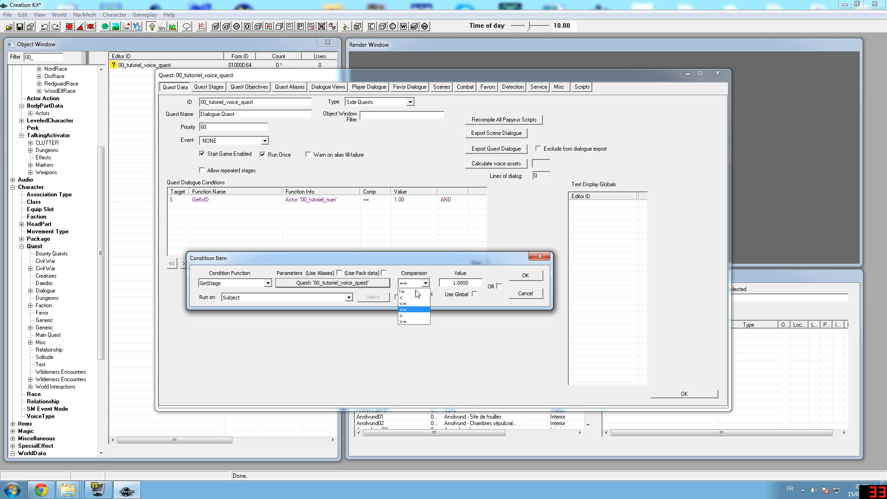
click(401, 298)
key(Tab)
text(1)
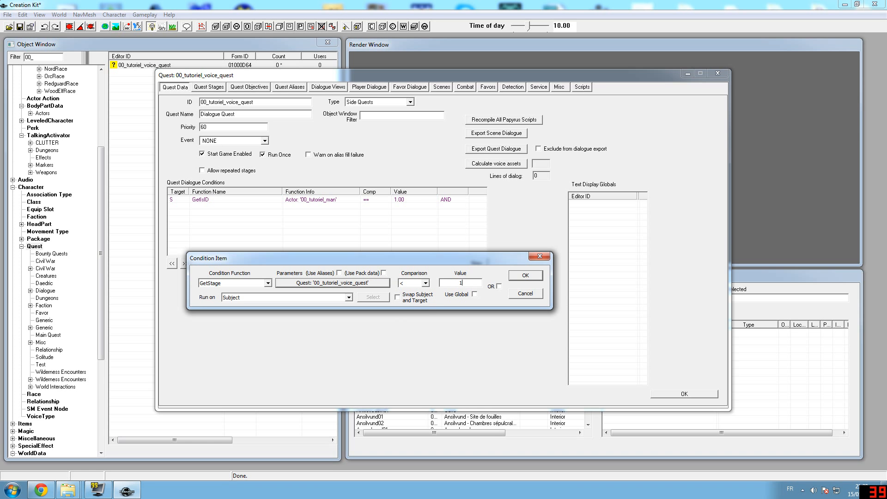
drag(451, 260, 419, 274)
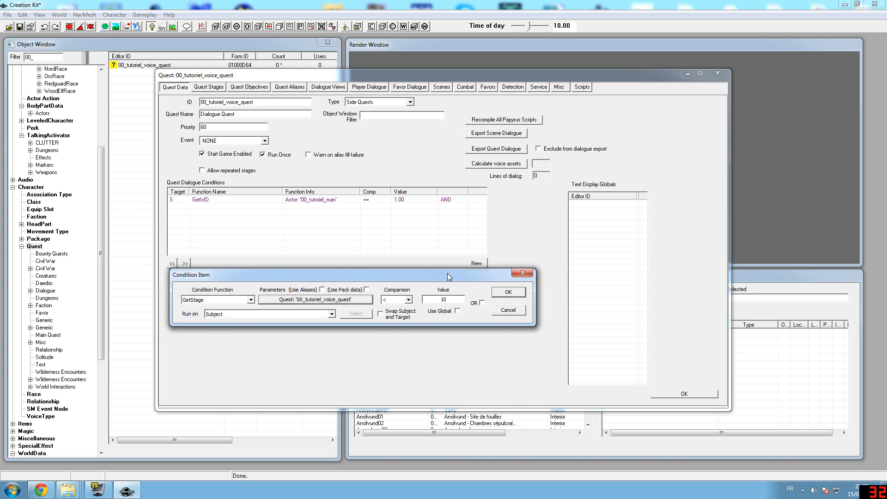
drag(491, 280, 494, 283)
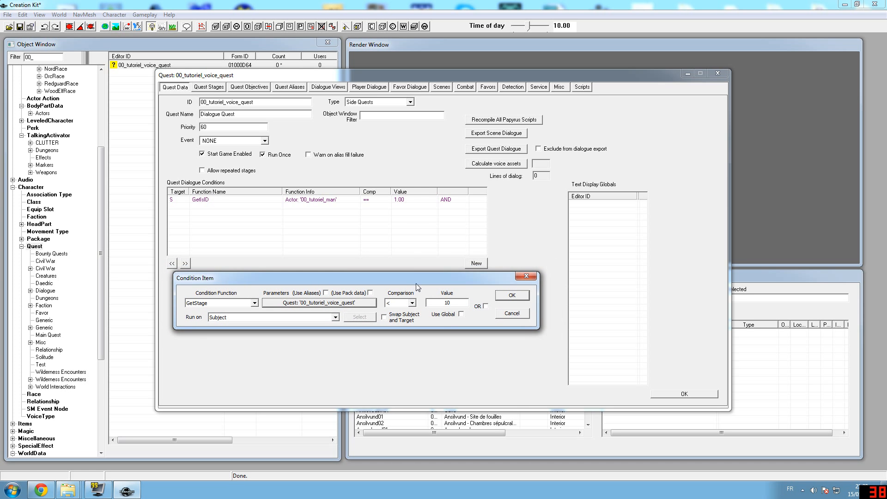
drag(411, 282, 435, 286)
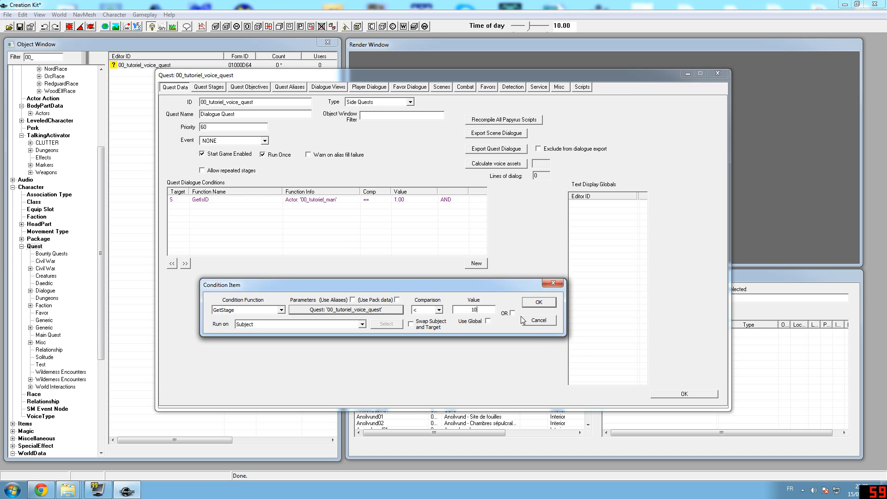
click(547, 306)
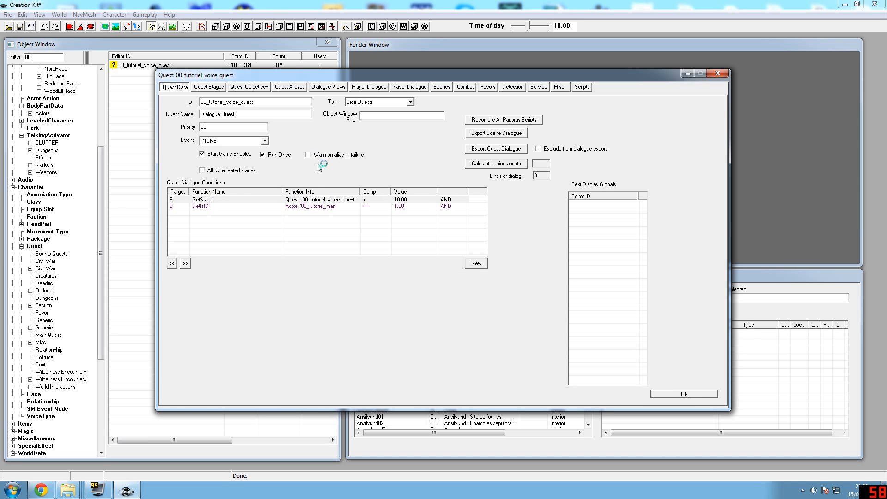
Save the quest with its two dialogue conditions and reopen 00_tutoriel_voice_quest for editing.
click(330, 207)
click(330, 201)
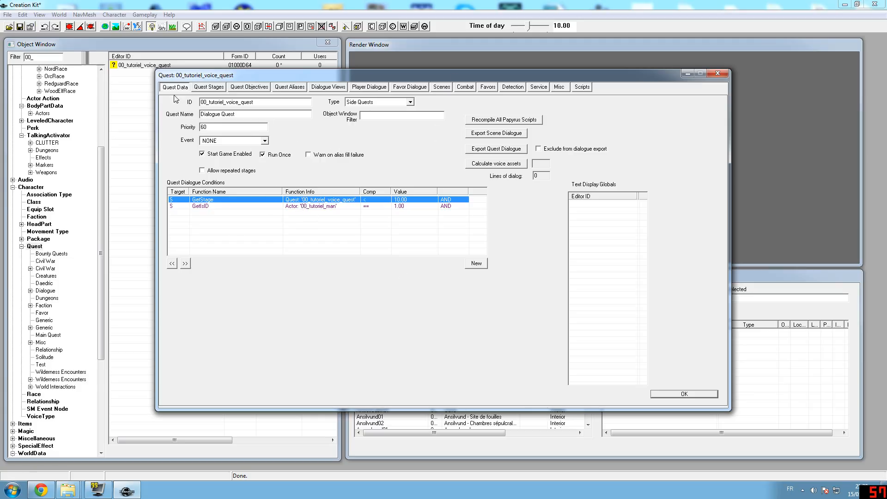
click(656, 394)
double_click(154, 67)
drag(276, 76, 330, 108)
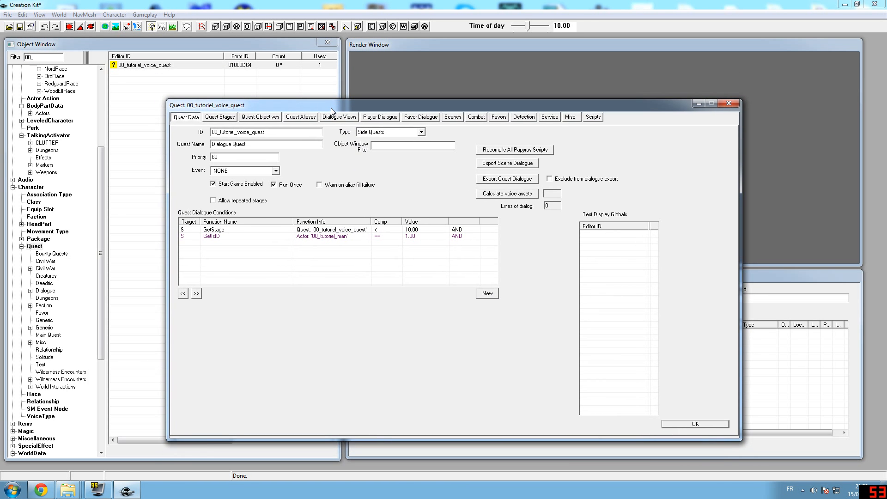
Look through the quest's stages, objectives, aliases and player dialogue settings, ending on its dialogue views.
click(225, 120)
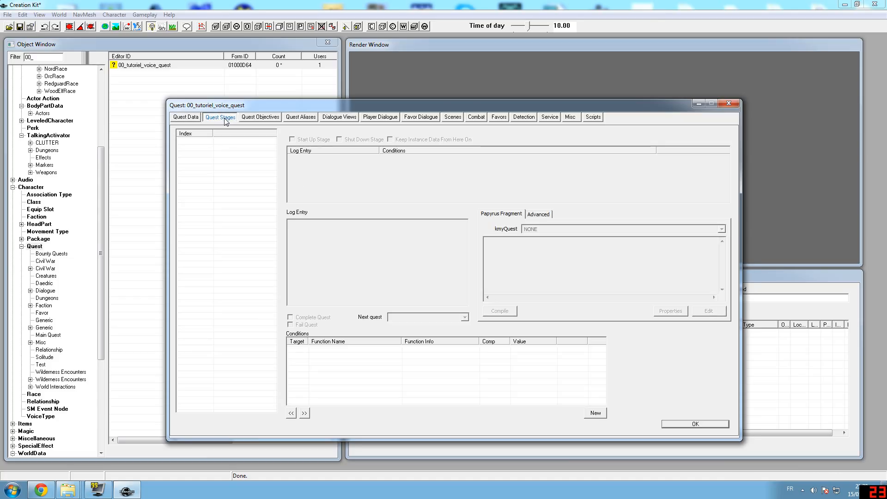
click(264, 119)
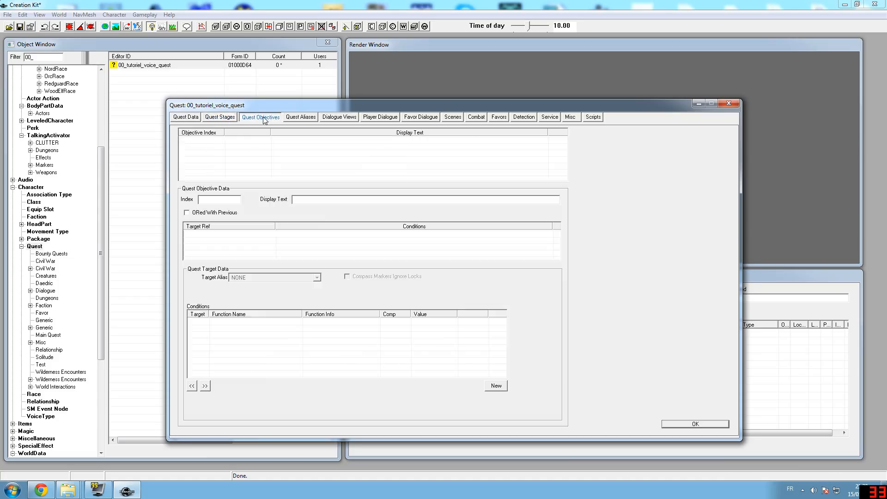
click(300, 119)
click(332, 119)
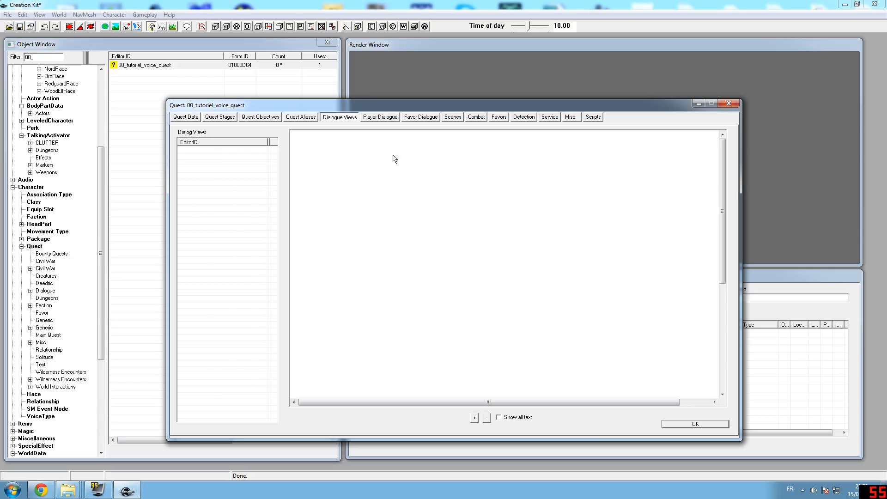
click(381, 117)
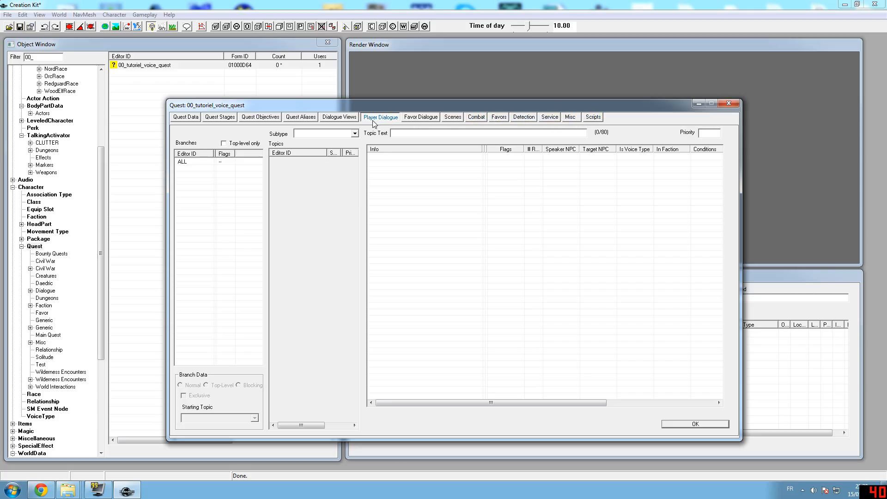
click(343, 118)
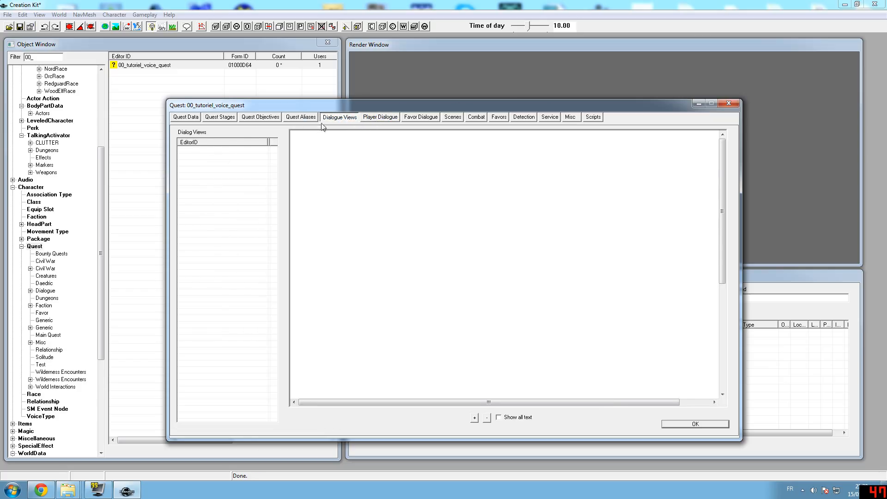
drag(301, 105, 292, 86)
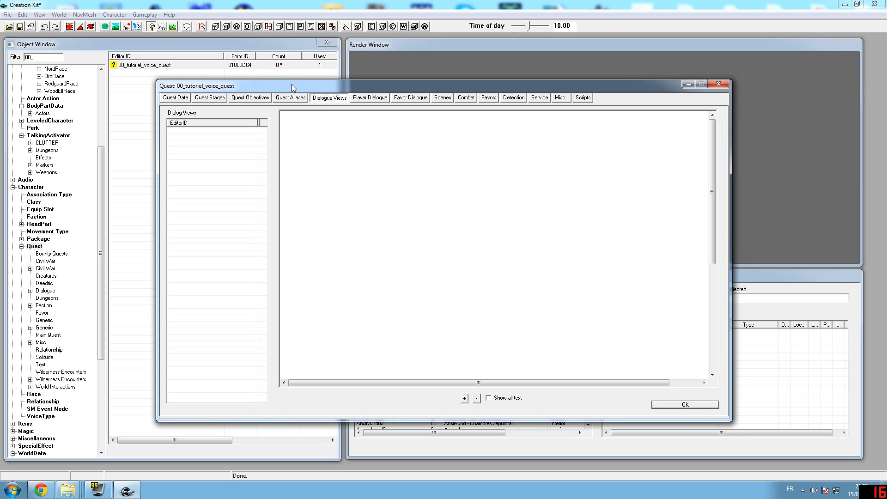
drag(340, 86, 350, 96)
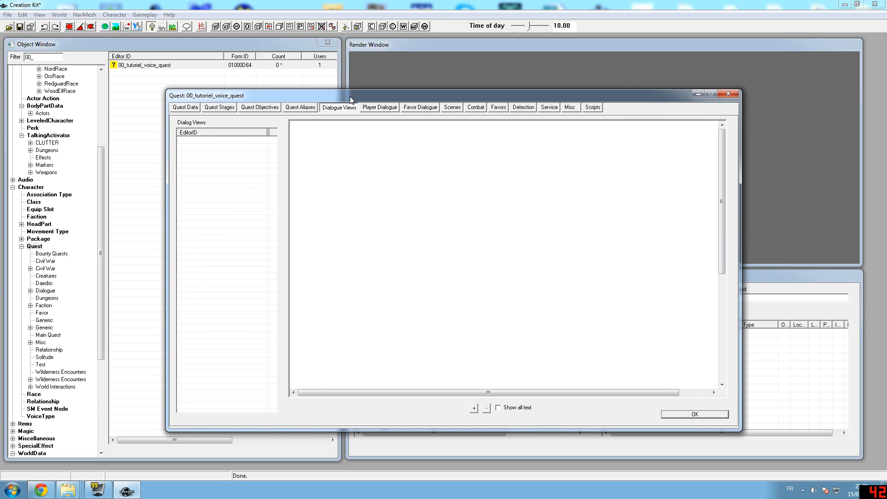
mouse_move(294, 95)
mouse_down()
mouse_move(301, 88)
mouse_move(287, 99)
mouse_up()
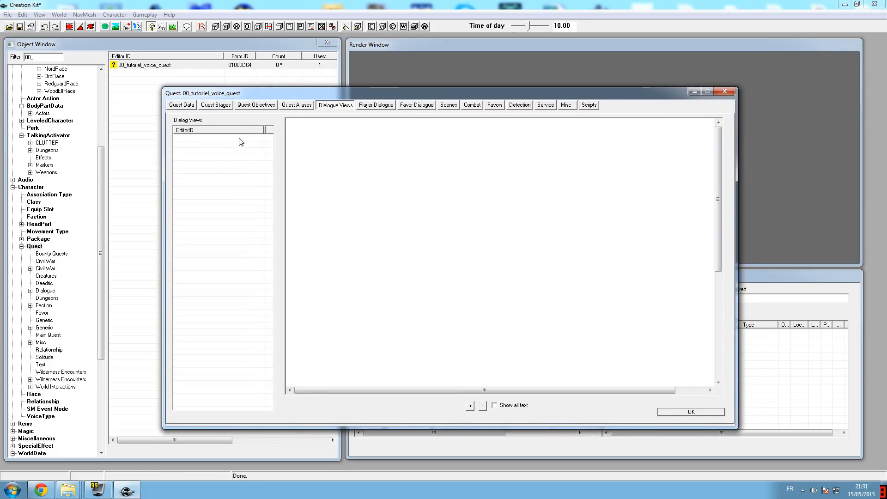
drag(263, 93, 258, 97)
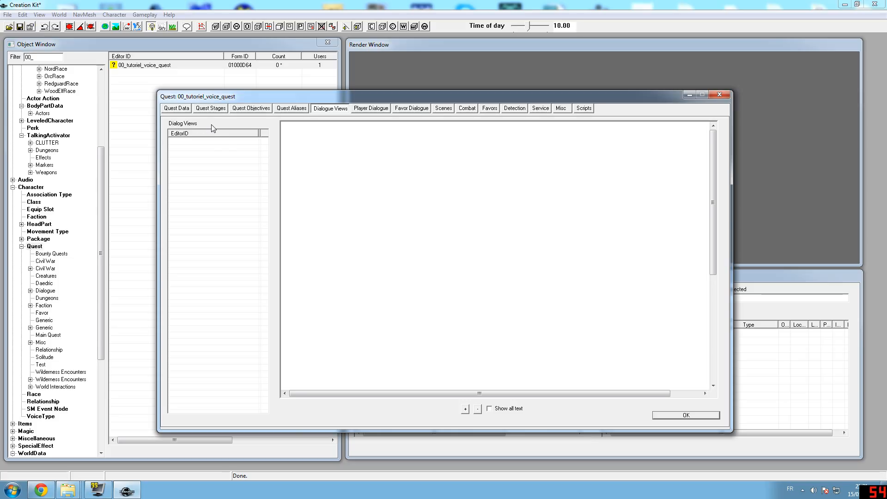
Create a new dialogue view in the quest with the ID 00_tutoriel_voice_quest_01.
right_click(203, 145)
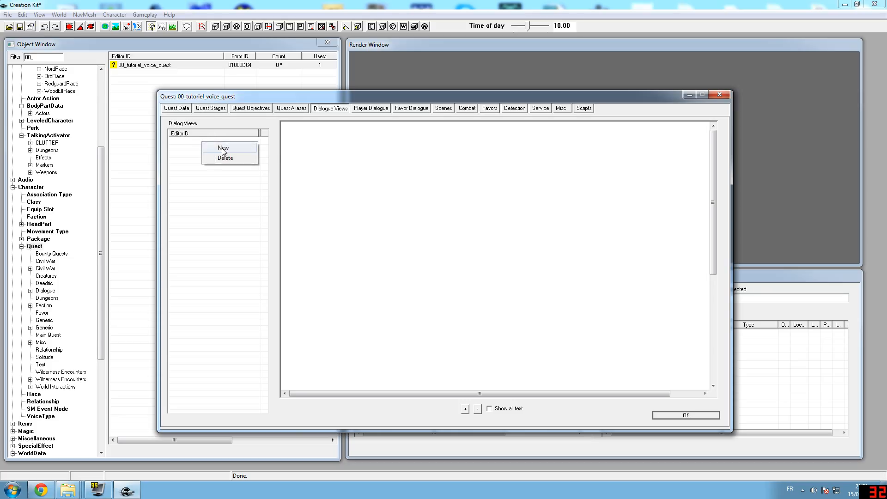
click(224, 151)
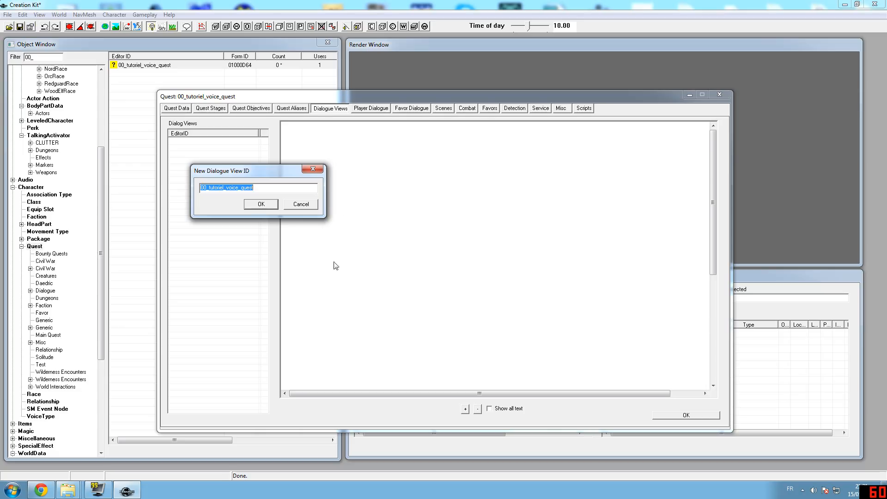
mouse_move(280, 167)
mouse_down()
mouse_move(256, 155)
mouse_move(251, 161)
mouse_move(269, 165)
mouse_up()
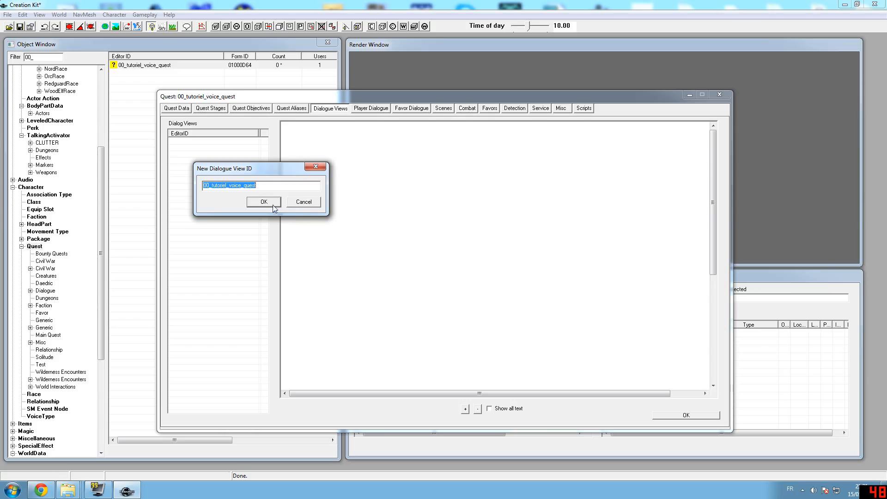
key(End)
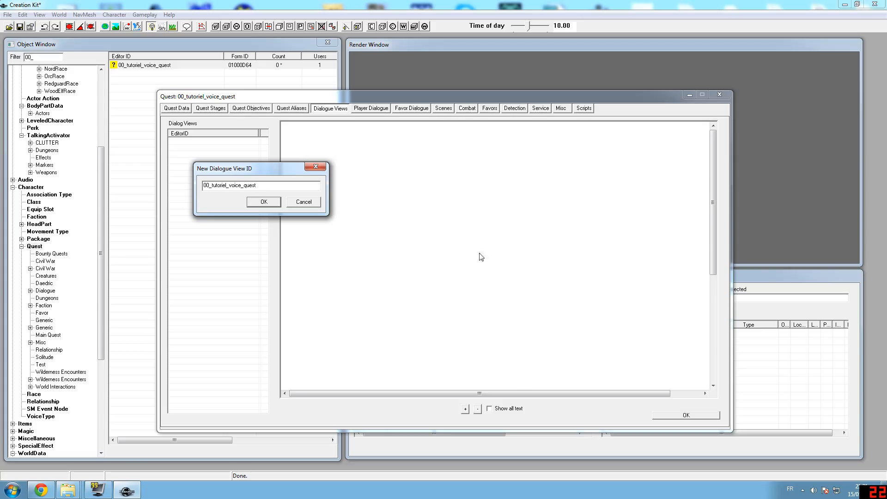
drag(247, 175, 253, 177)
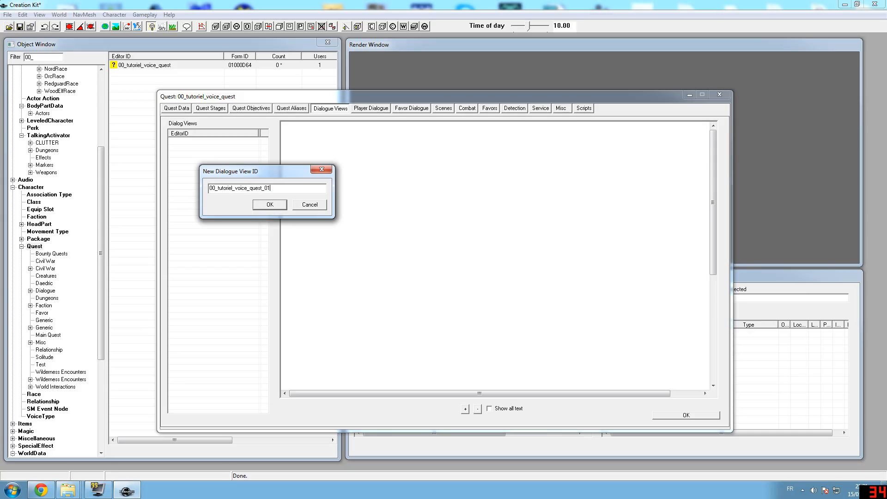
click(271, 205)
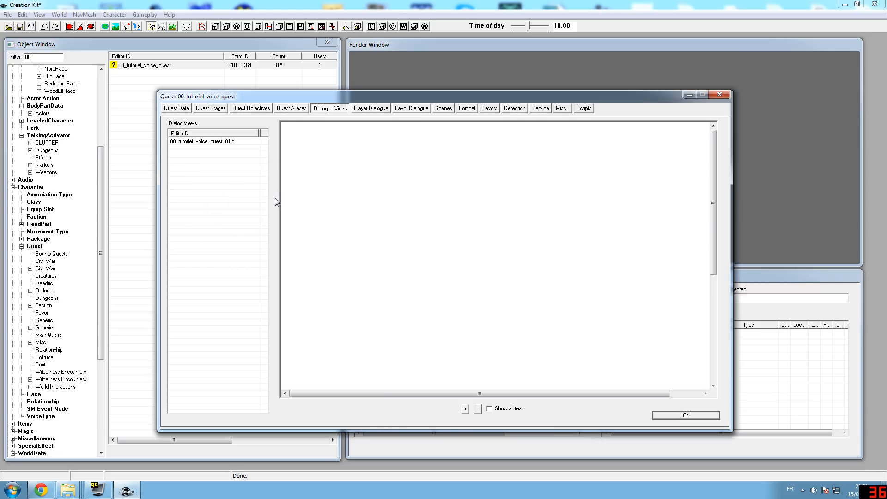
Select the dialogue view 00_tutoriel_voice_quest_01 and activate its empty canvas.
click(221, 142)
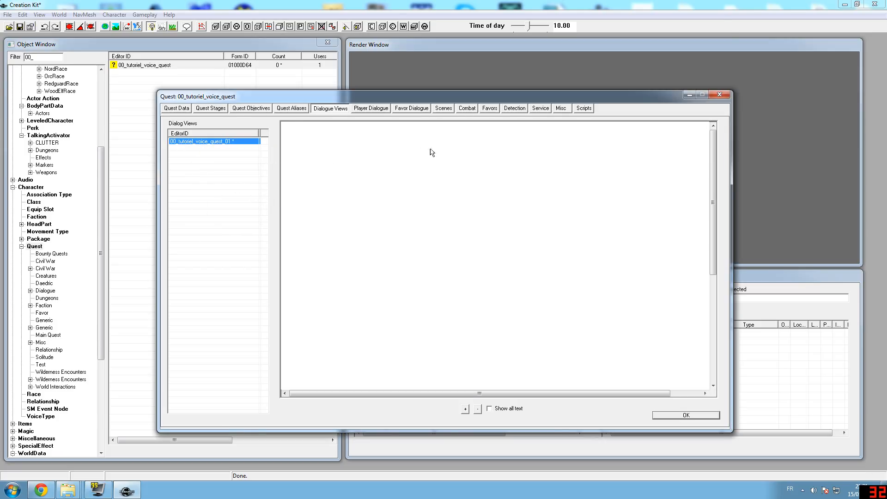
mouse_move(421, 98)
mouse_down()
mouse_move(425, 85)
mouse_move(431, 93)
mouse_up()
click(405, 171)
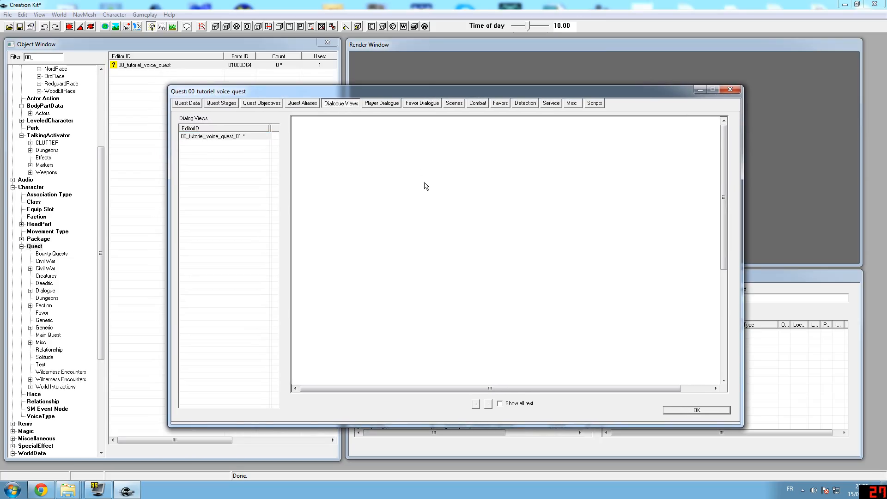